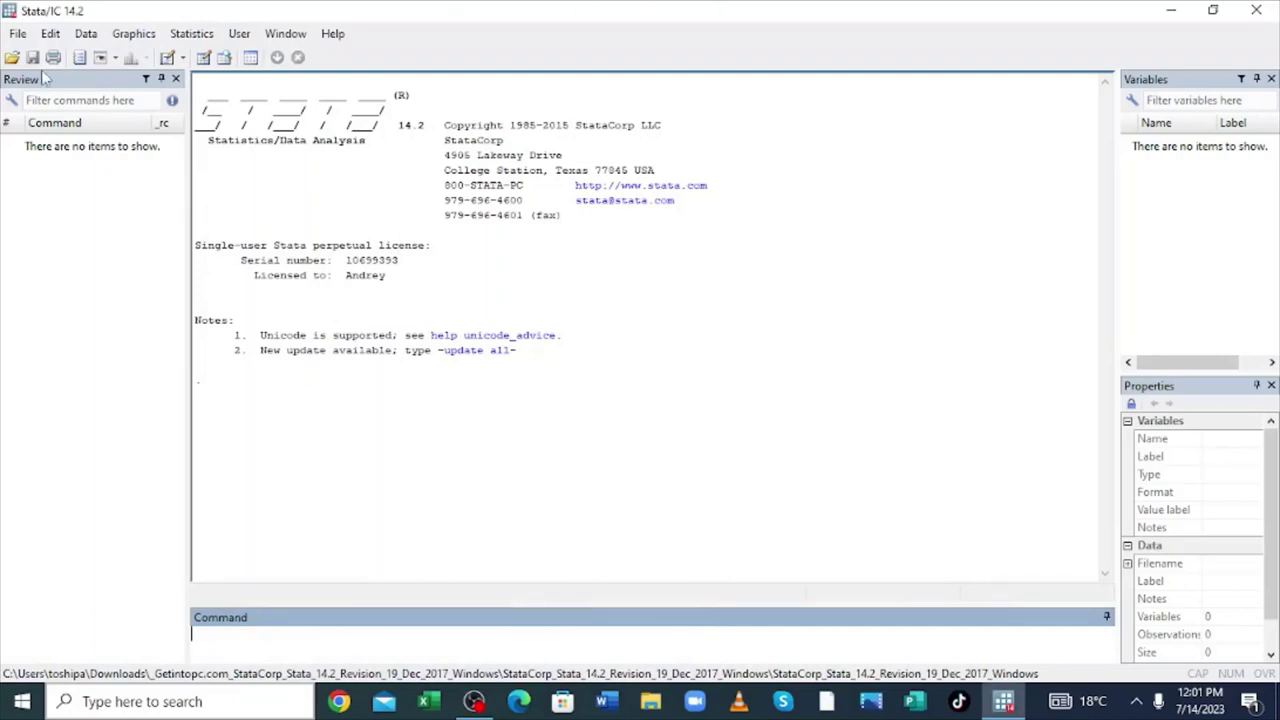
# - Open HR.dta, loading the name, math, eng and chem variables
pyautogui.click(17, 34)
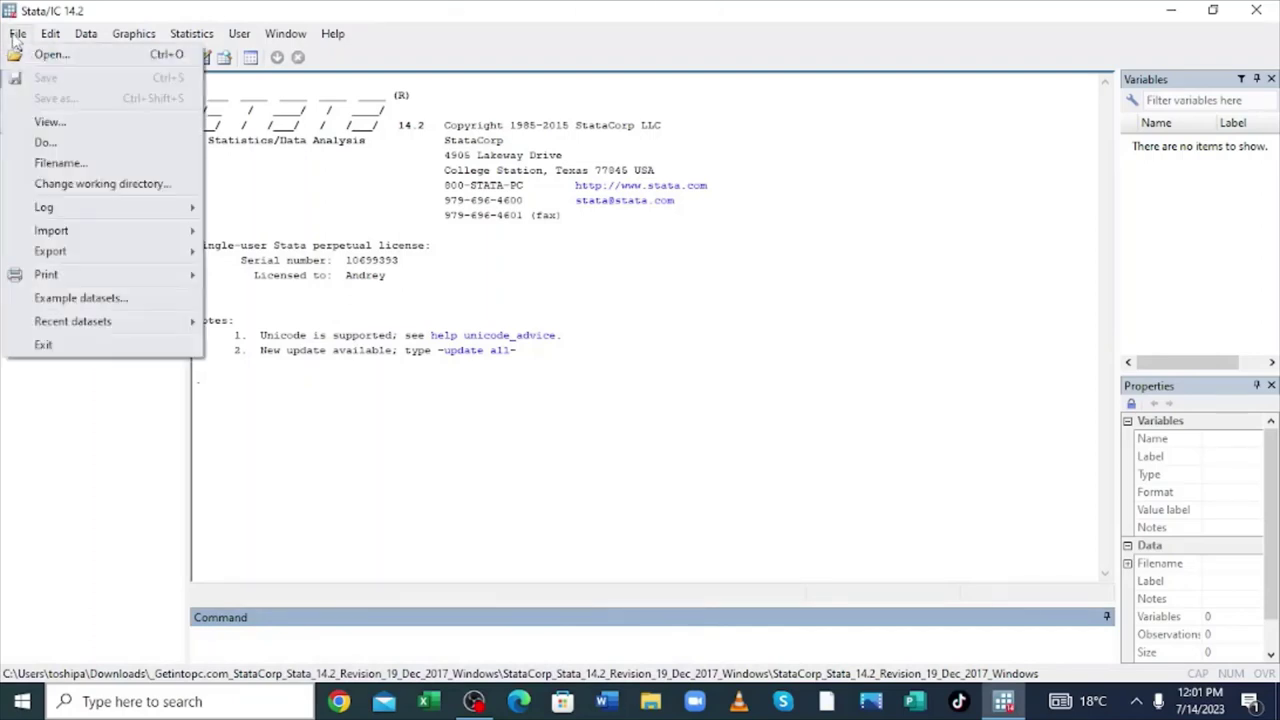
pyautogui.click(50, 54)
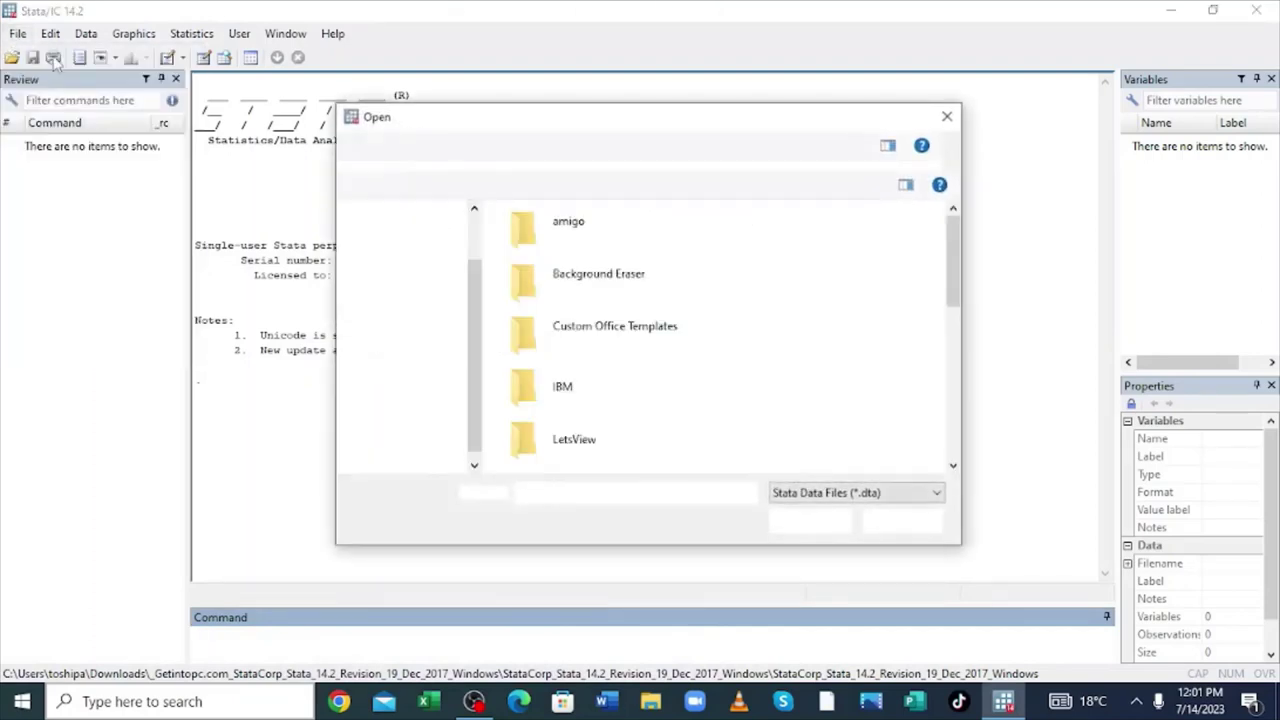
pyautogui.write('h')
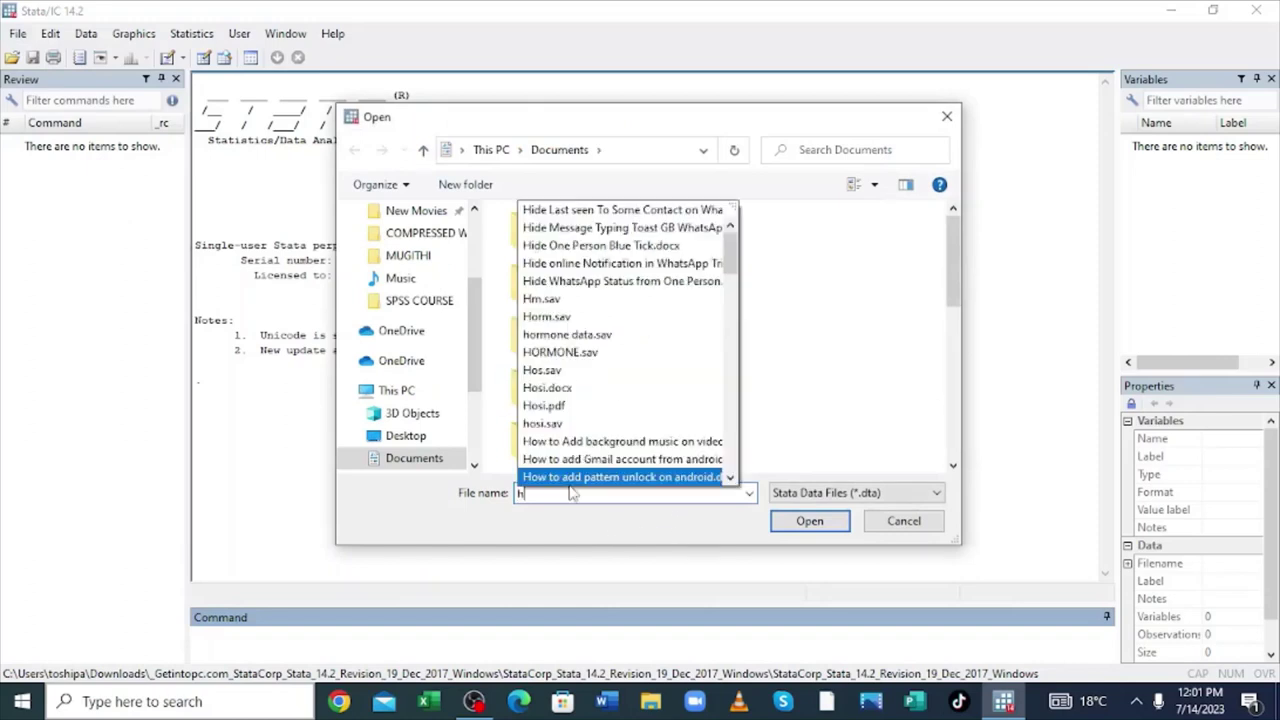
pyautogui.write('r')
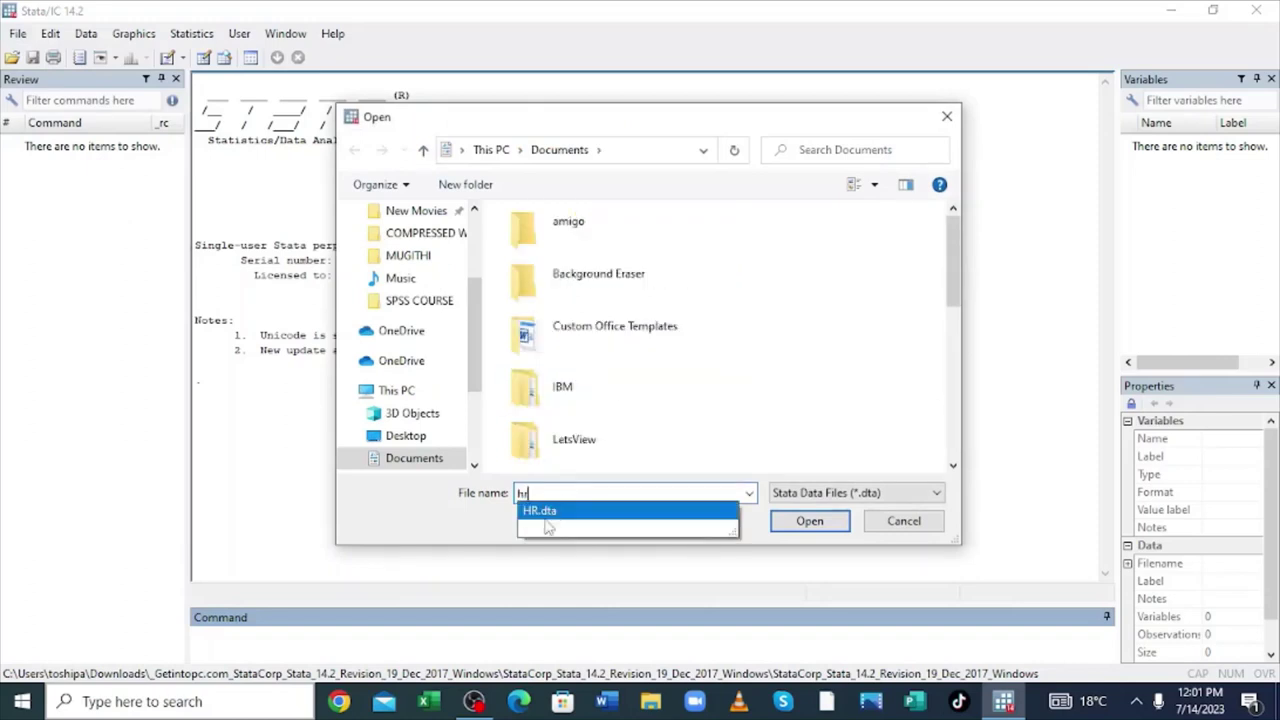
pyautogui.click(594, 512)
pyautogui.click(812, 522)
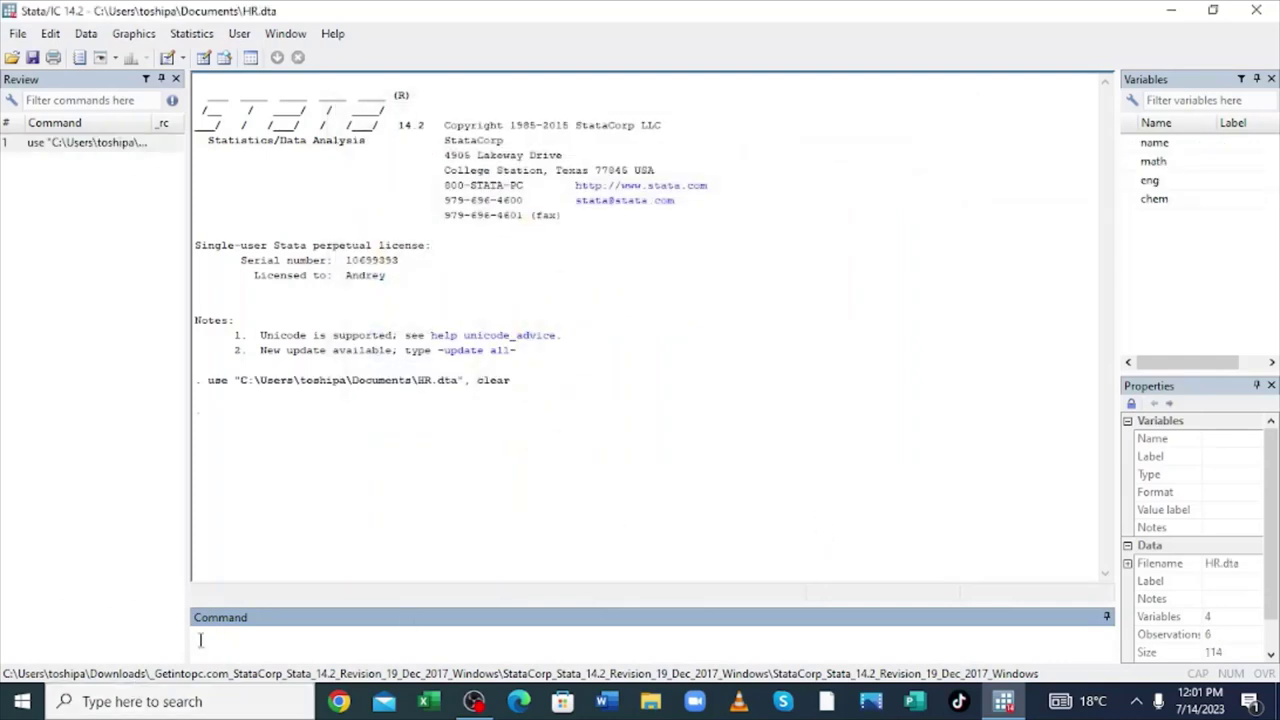
# - Run edit to review the six student records in the Data Editor
pyautogui.write('edit')
pyautogui.press('Return')
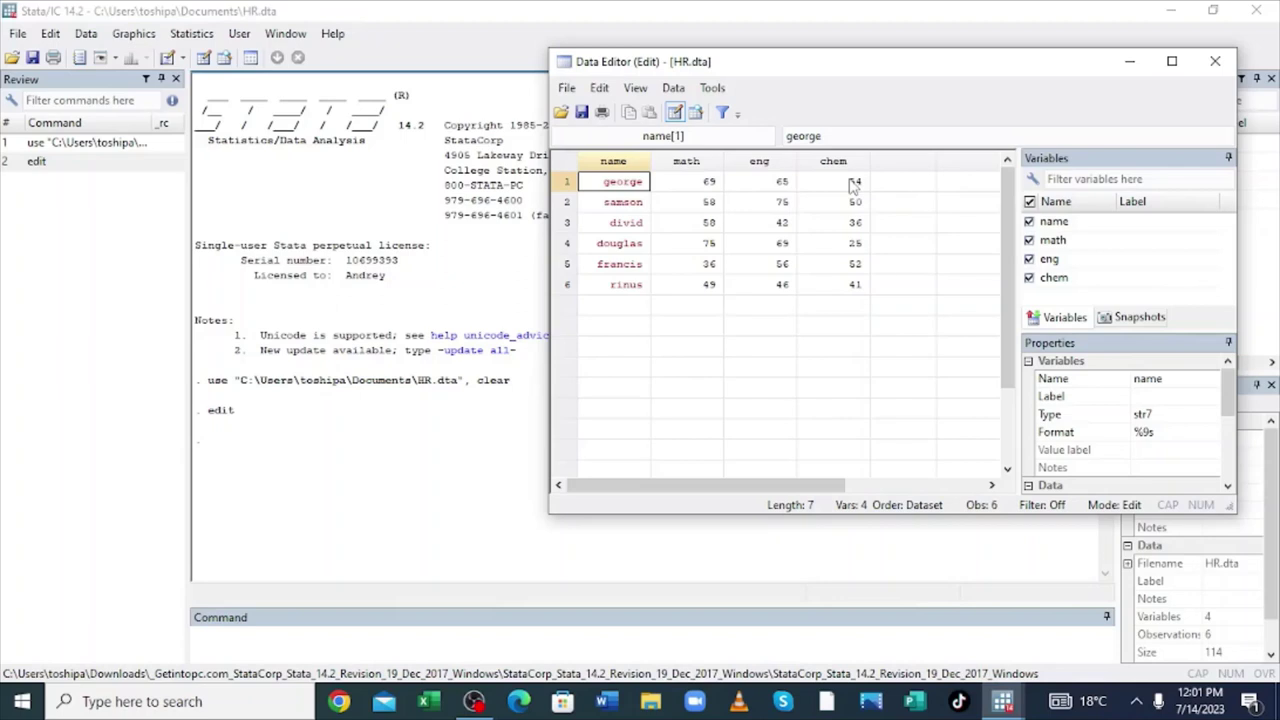
pyautogui.click(126, 38)
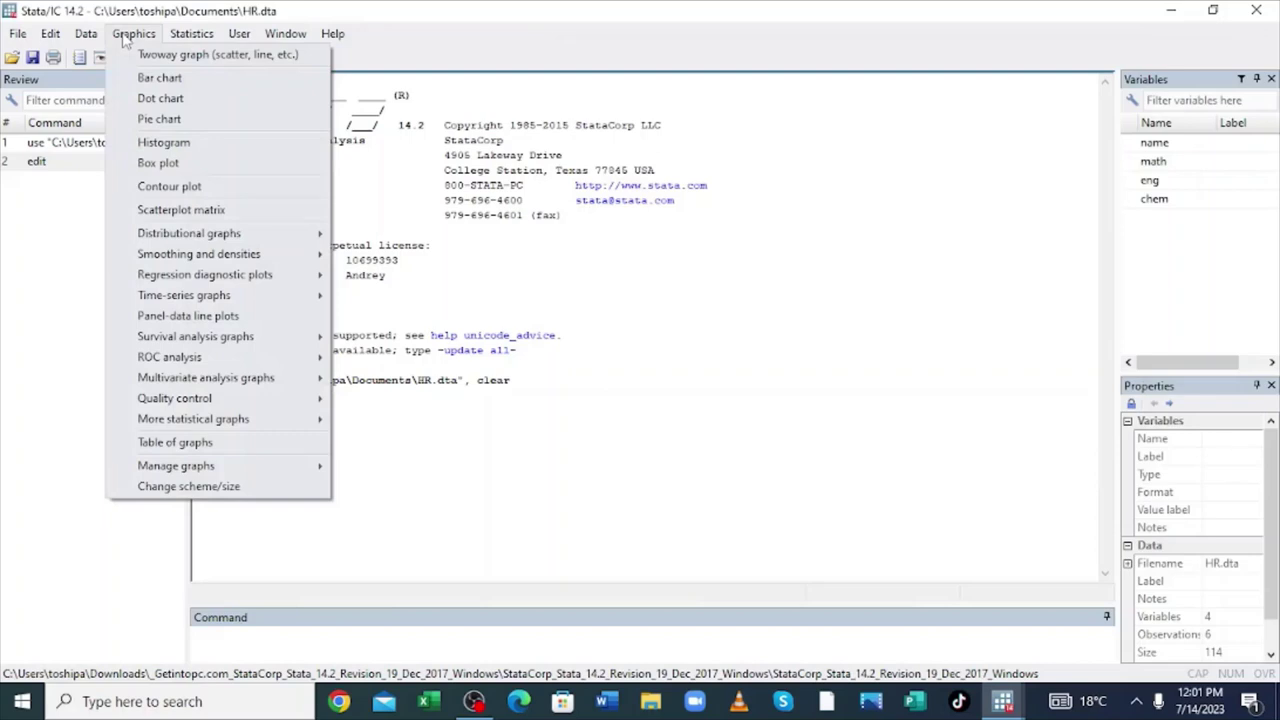
# - Draw a bar chart of mean math, then minimize the graph window
pyautogui.click(157, 82)
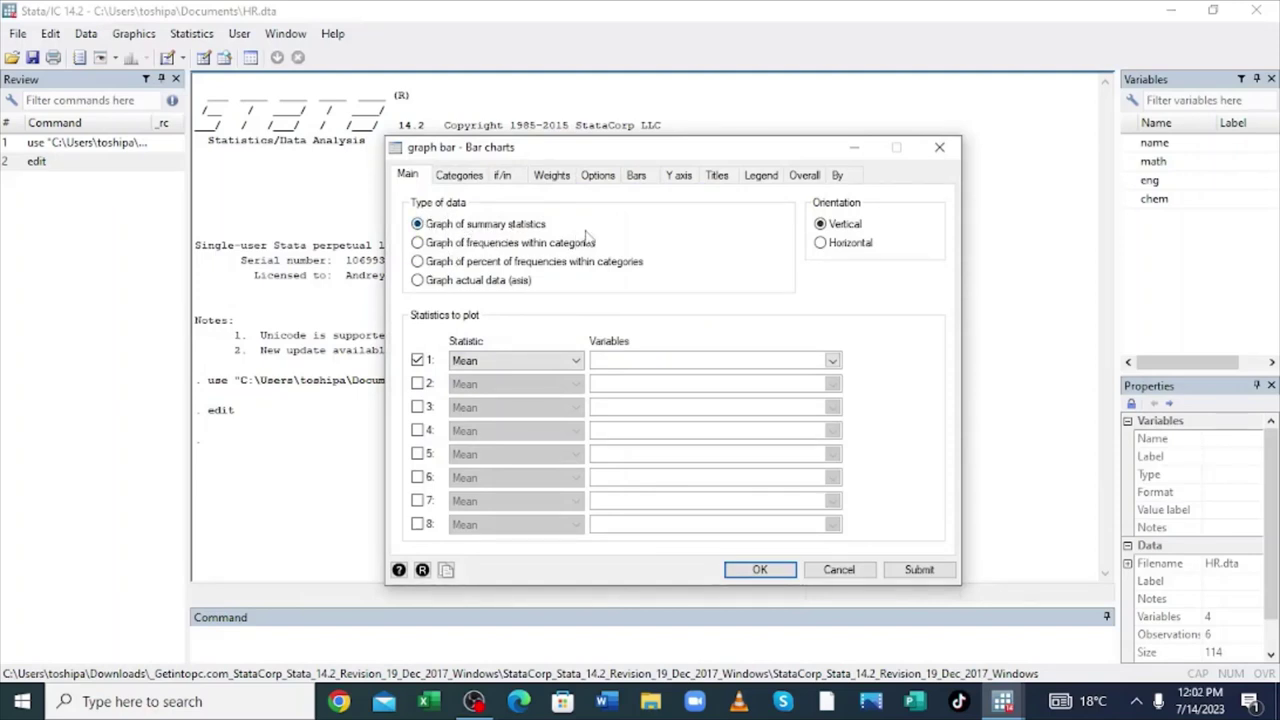
pyautogui.click(833, 361)
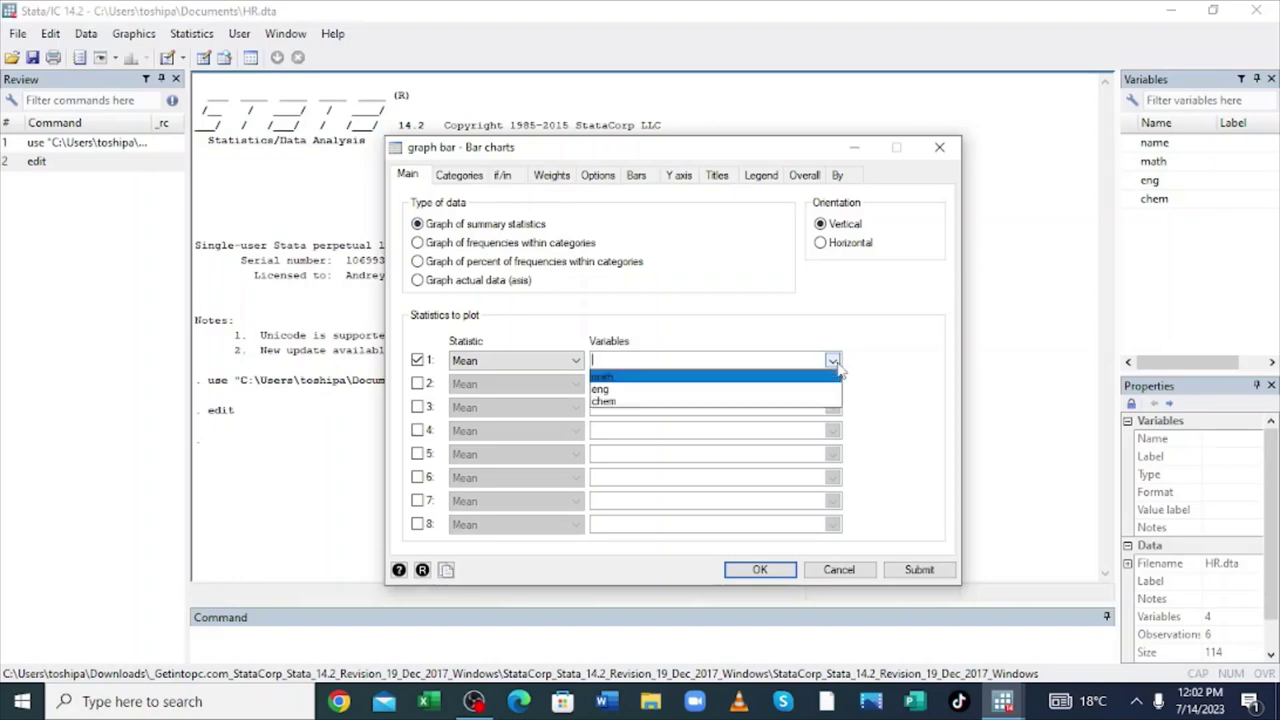
pyautogui.click(726, 377)
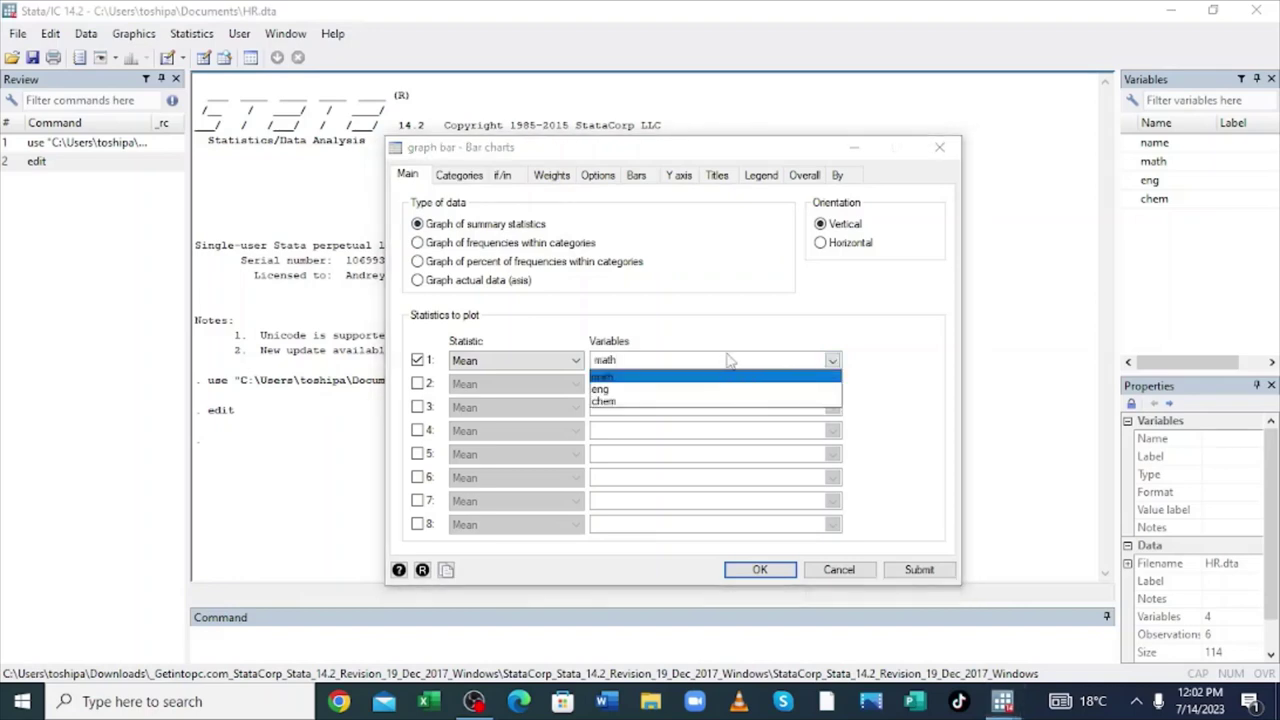
pyautogui.click(795, 325)
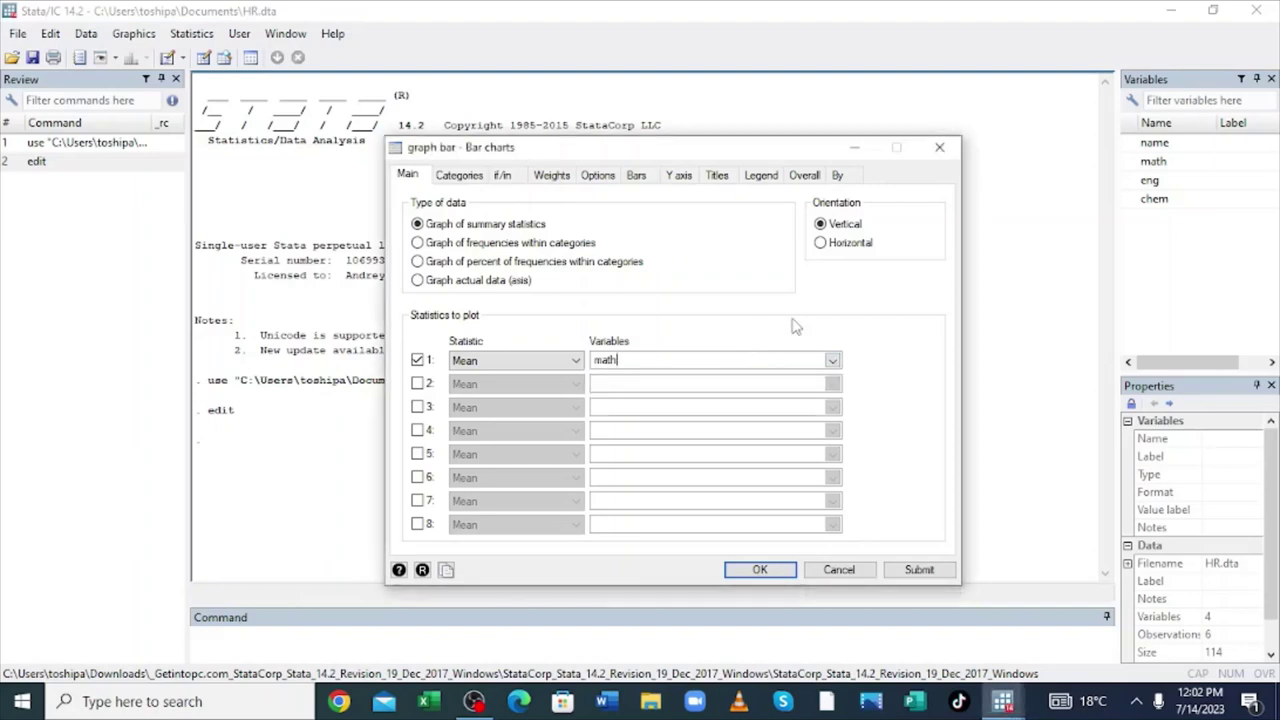
pyautogui.click(912, 570)
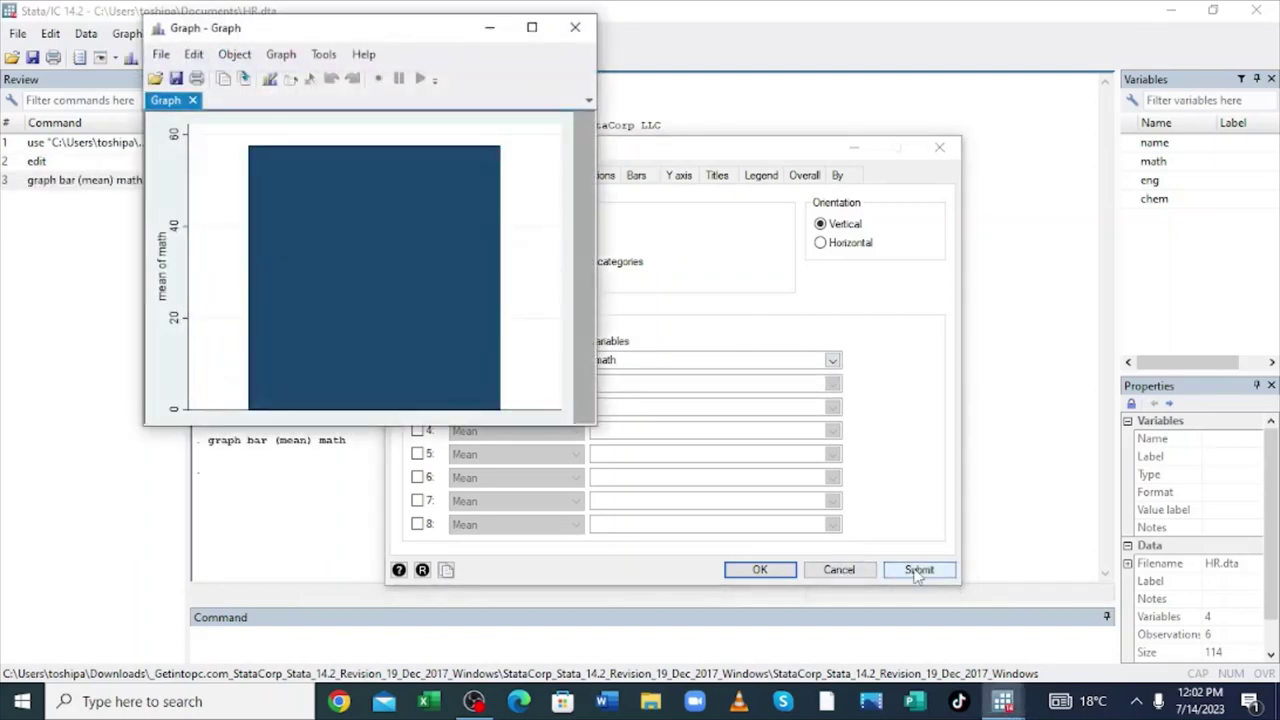
pyautogui.click(491, 30)
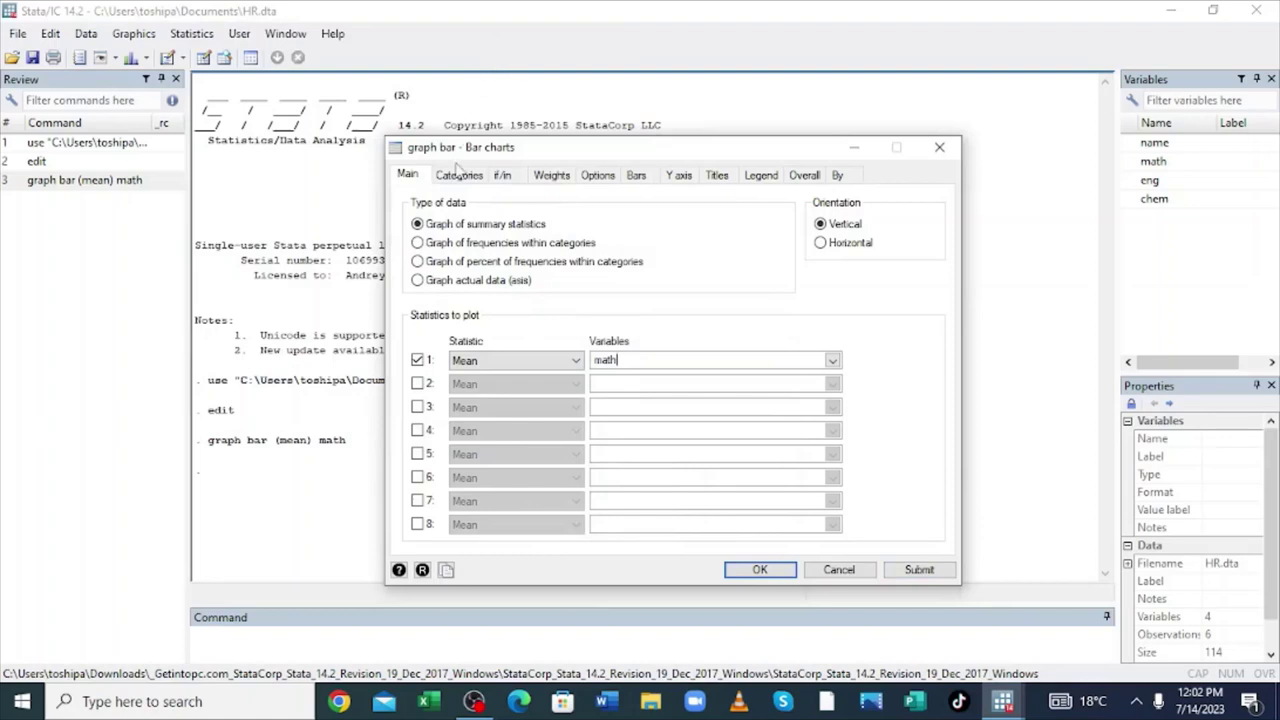
# - Group the mean math bars over name in Categories Group 1 and redraw
pyautogui.click(459, 176)
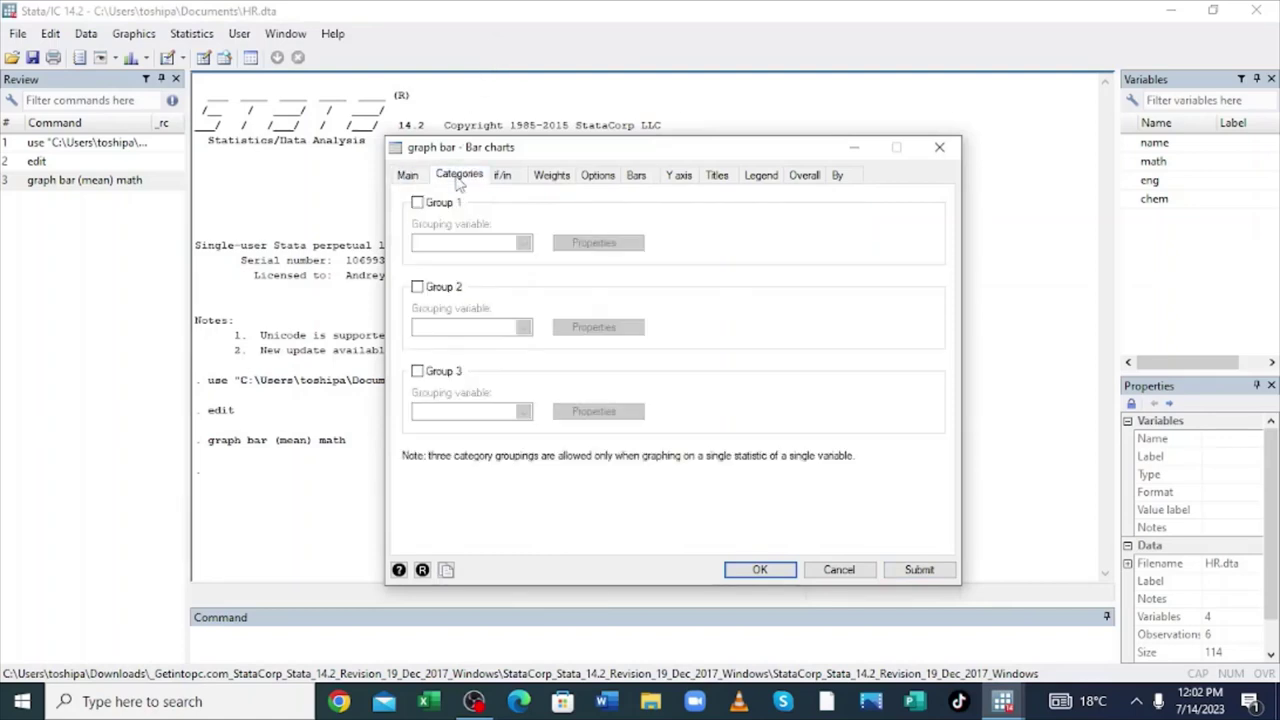
pyautogui.click(417, 203)
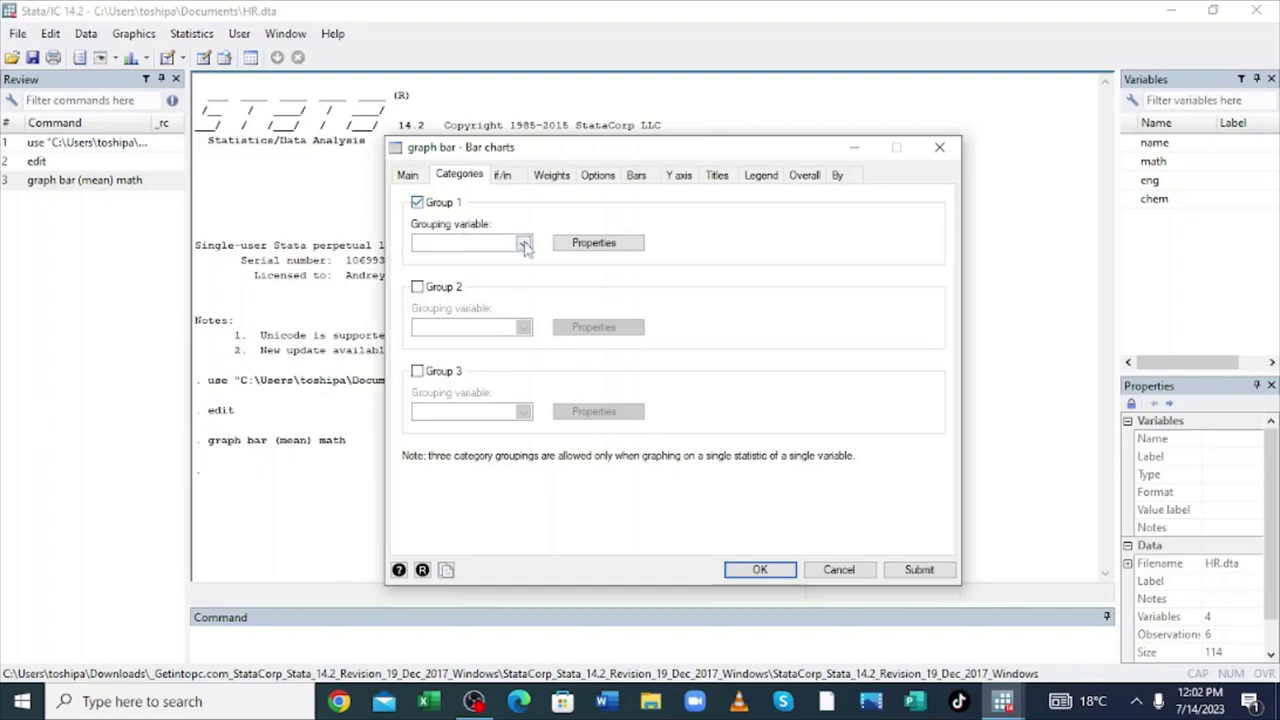
pyautogui.click(523, 246)
pyautogui.click(475, 262)
pyautogui.click(912, 576)
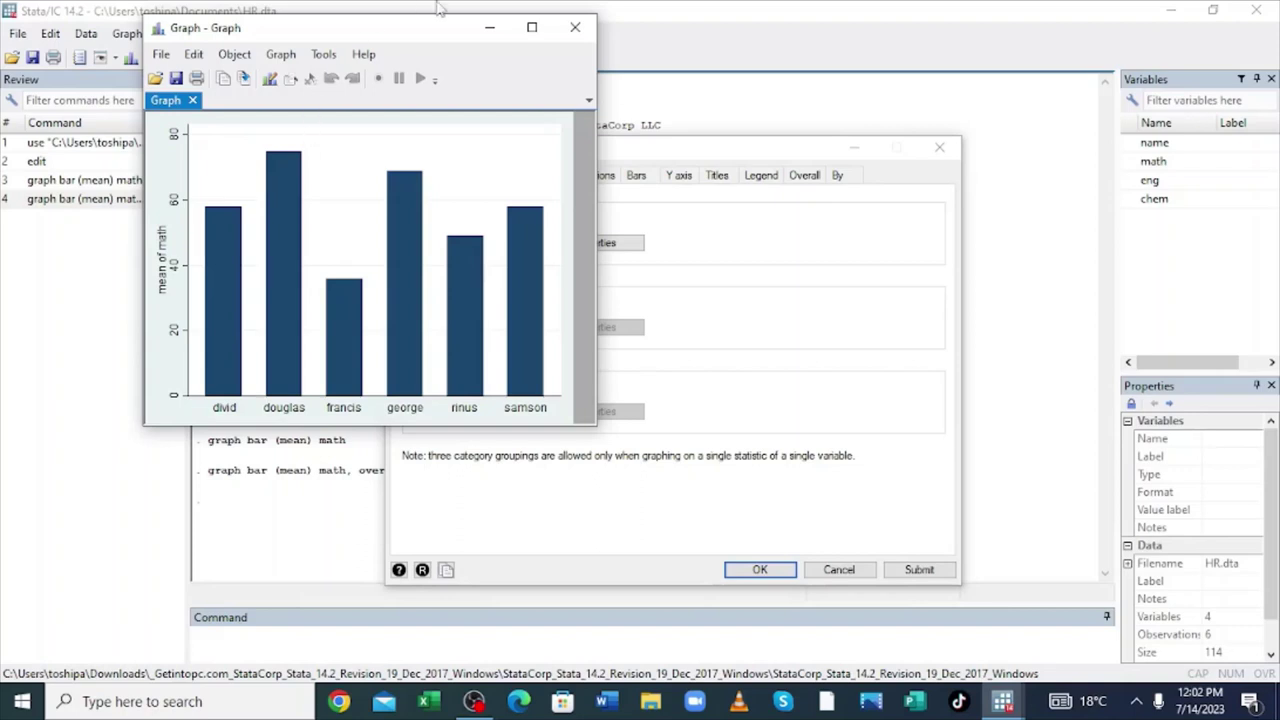
# - Add mean eng as the second statistic and redraw the chart
pyautogui.click(490, 27)
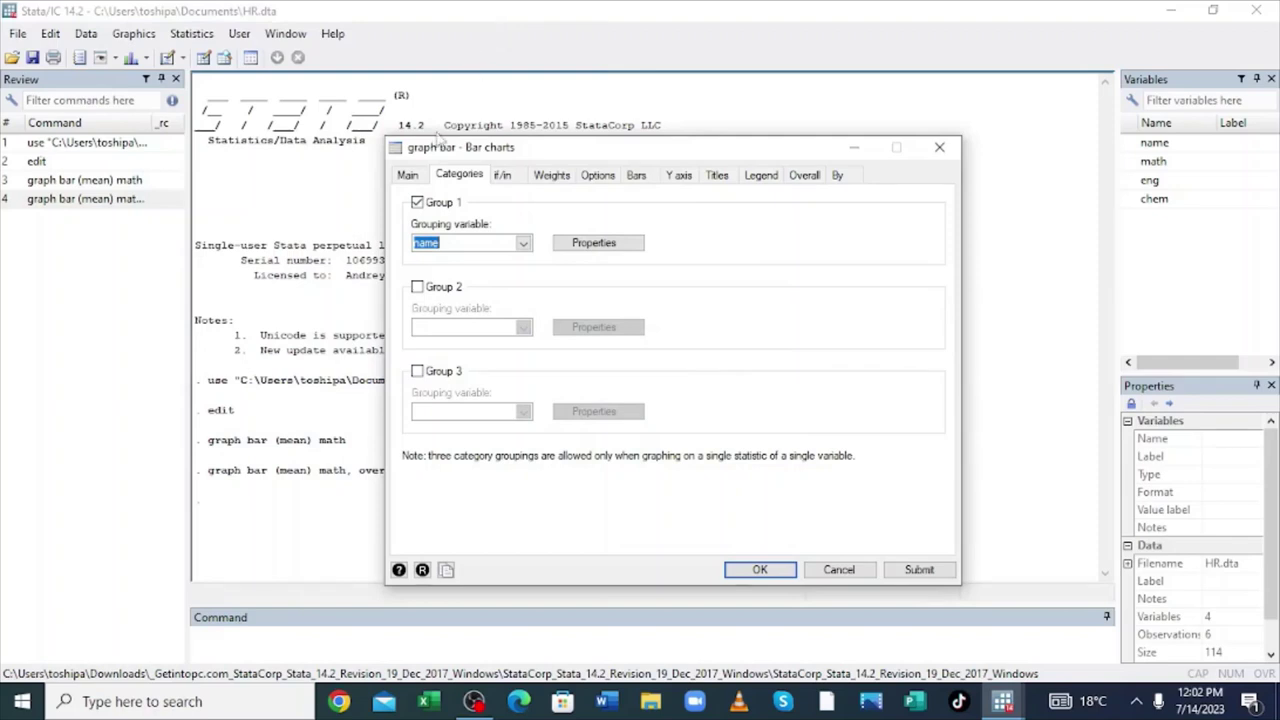
pyautogui.click(408, 175)
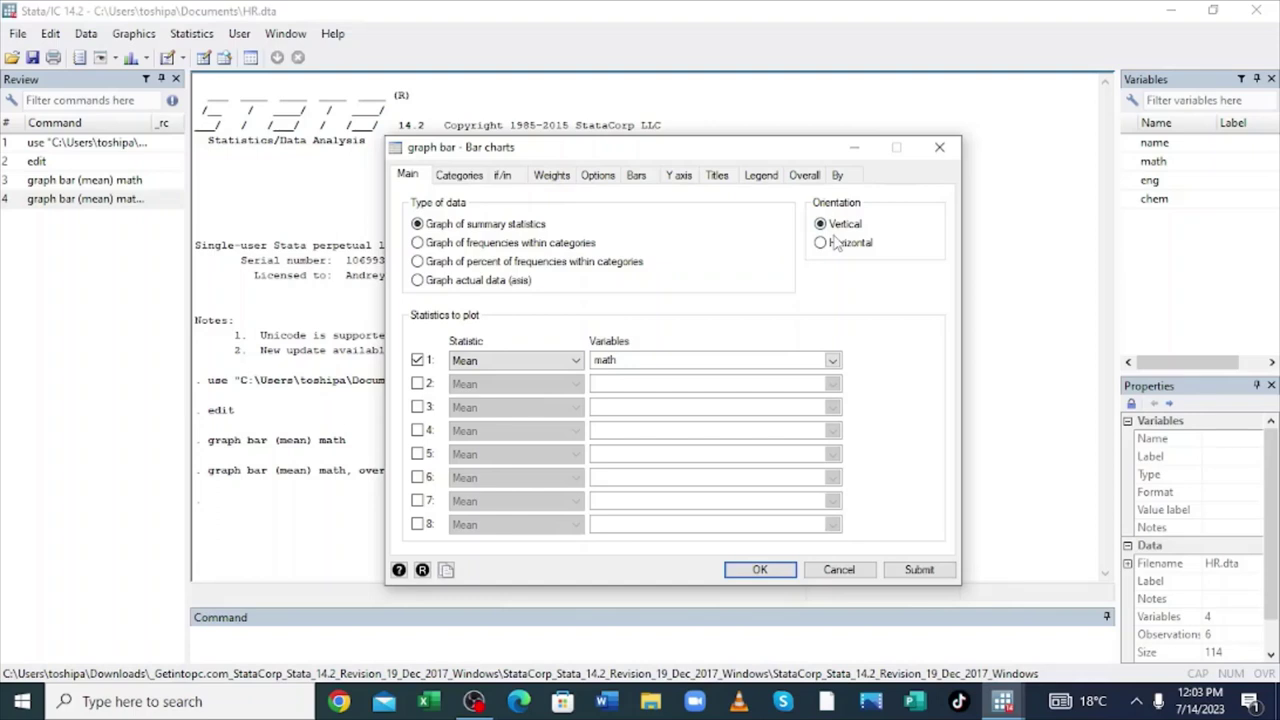
pyautogui.click(418, 385)
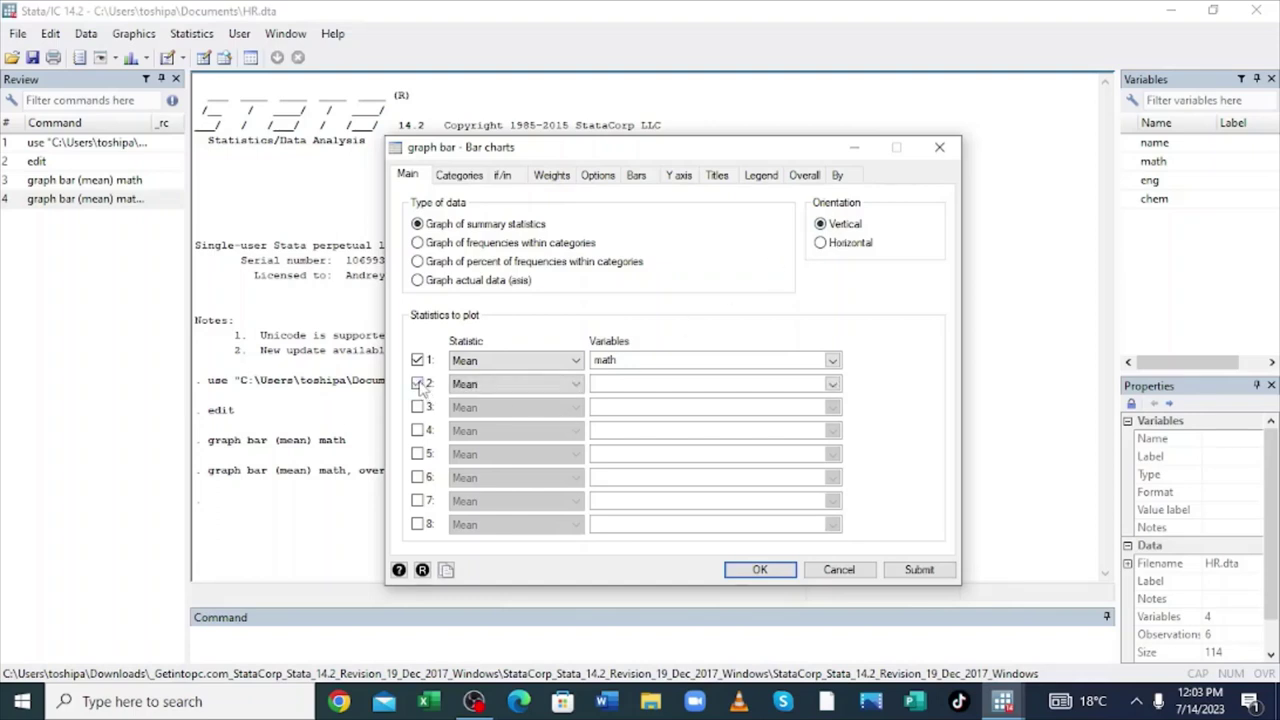
pyautogui.click(834, 387)
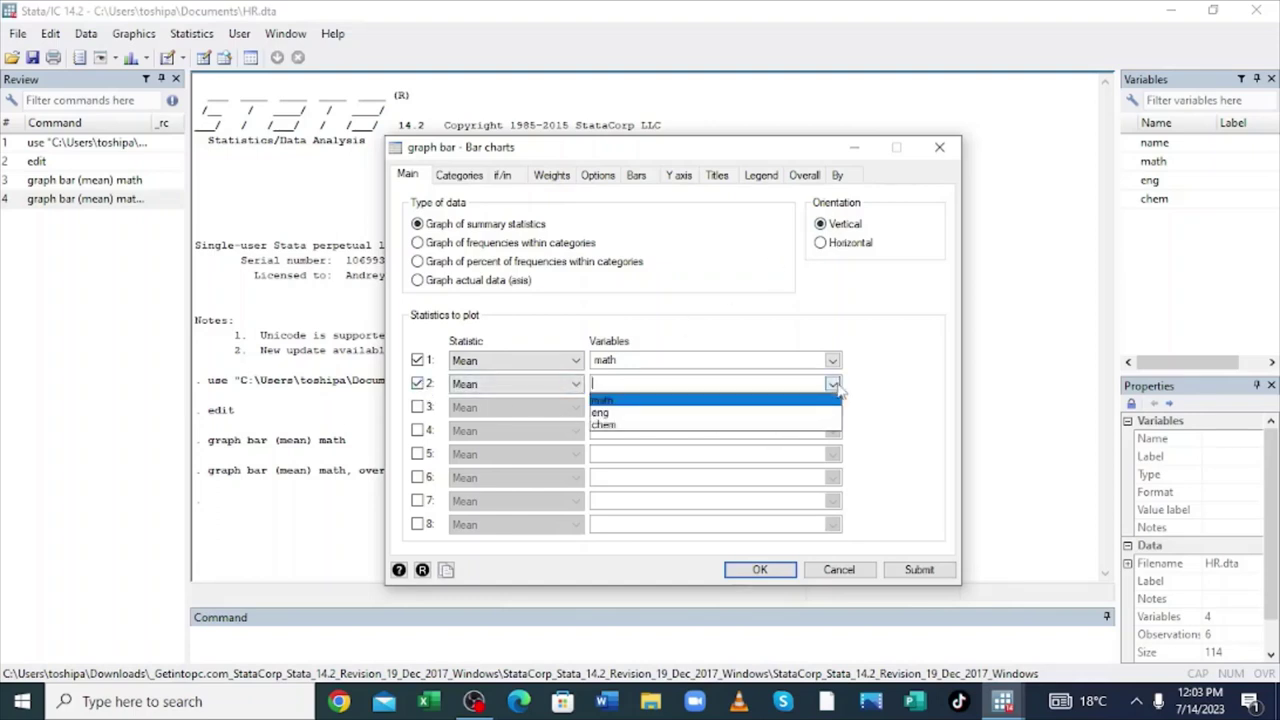
pyautogui.click(717, 418)
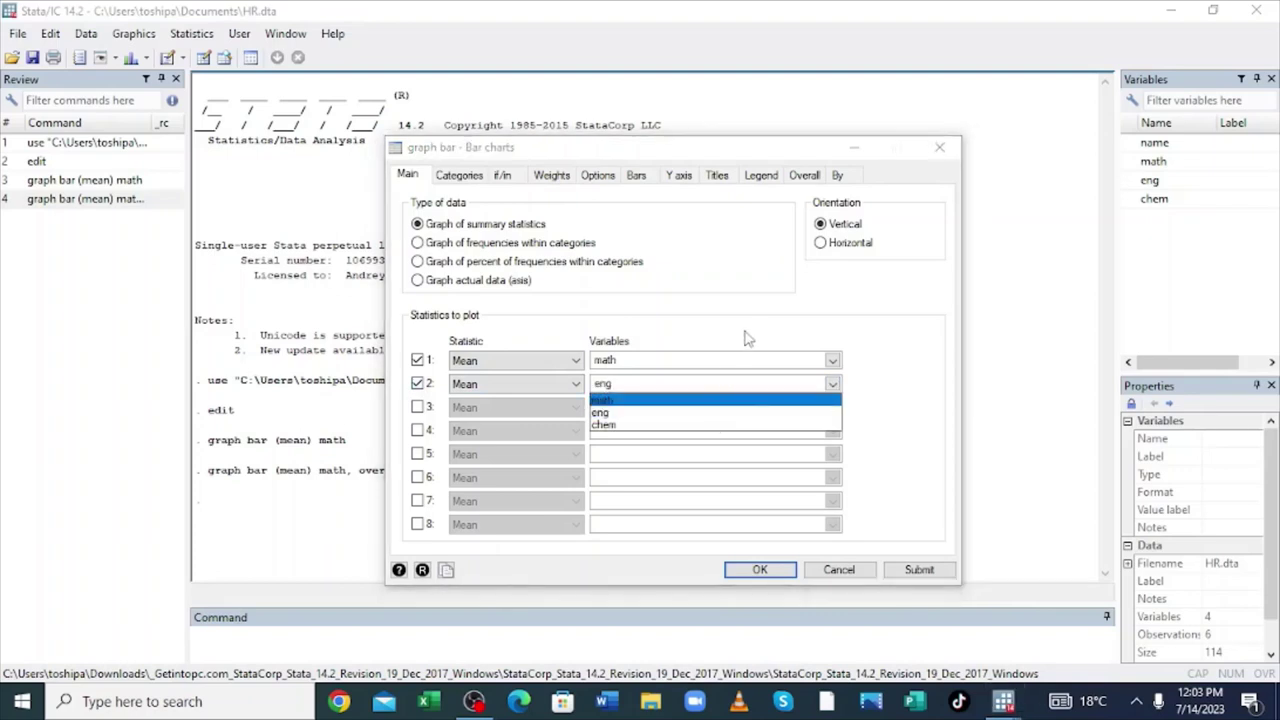
pyautogui.click(918, 570)
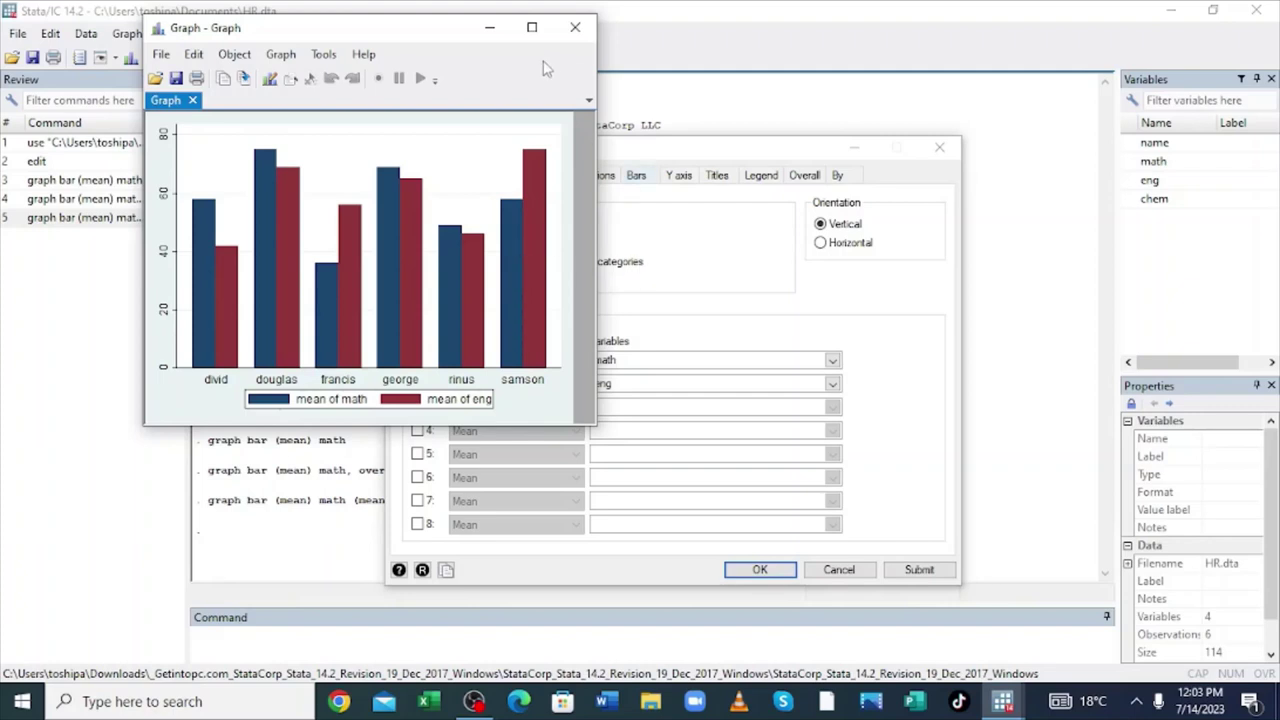
# - Enable a third statistic in row 3 and set its variable to chem
pyautogui.click(489, 28)
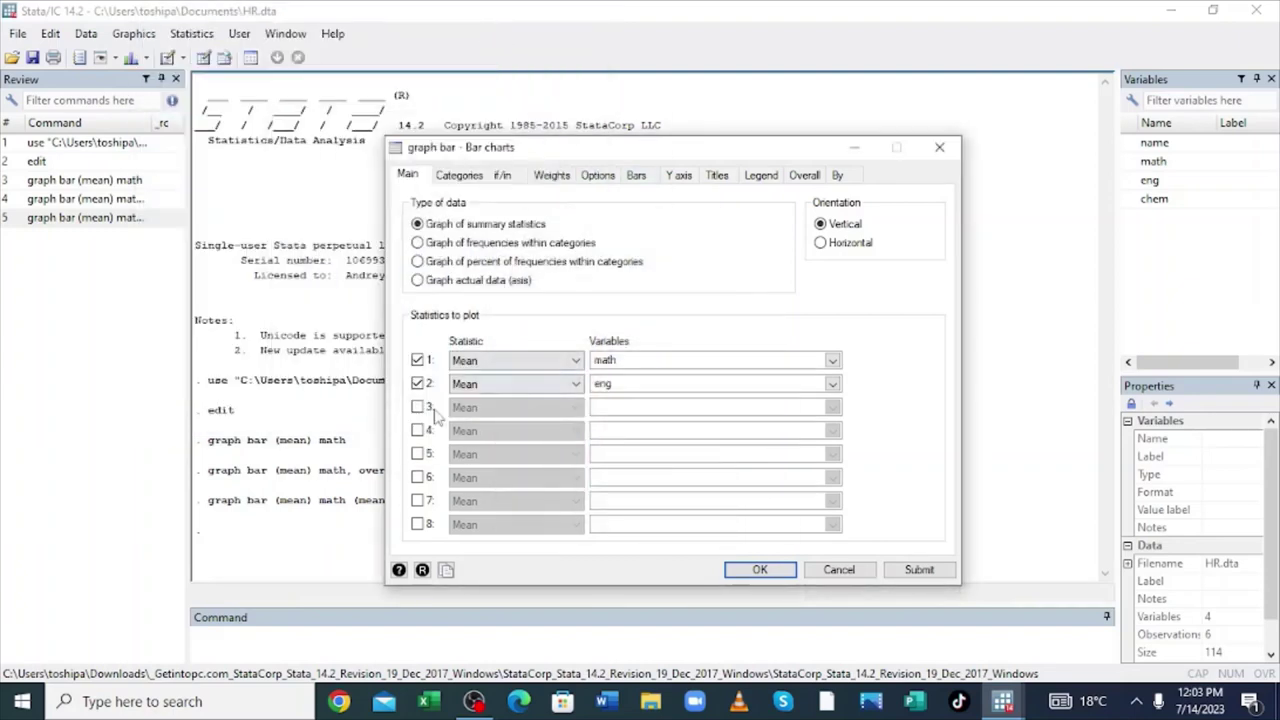
pyautogui.click(418, 407)
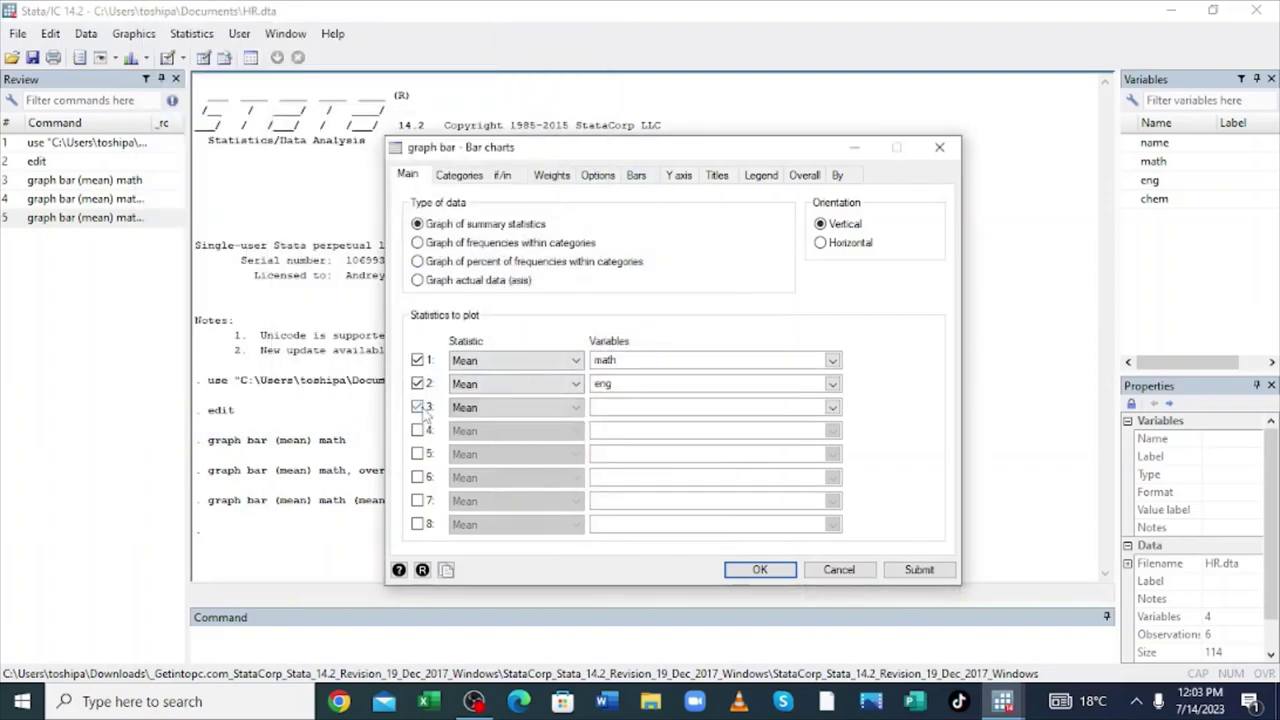
pyautogui.click(833, 408)
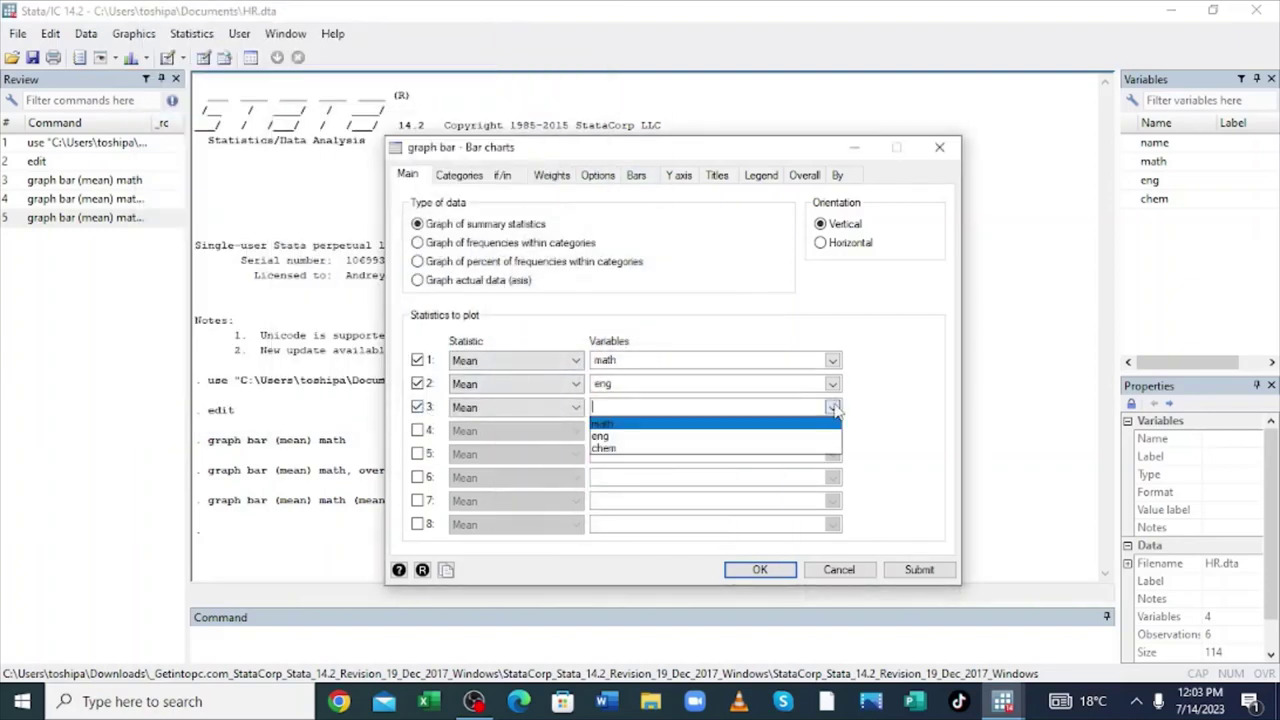
pyautogui.click(705, 465)
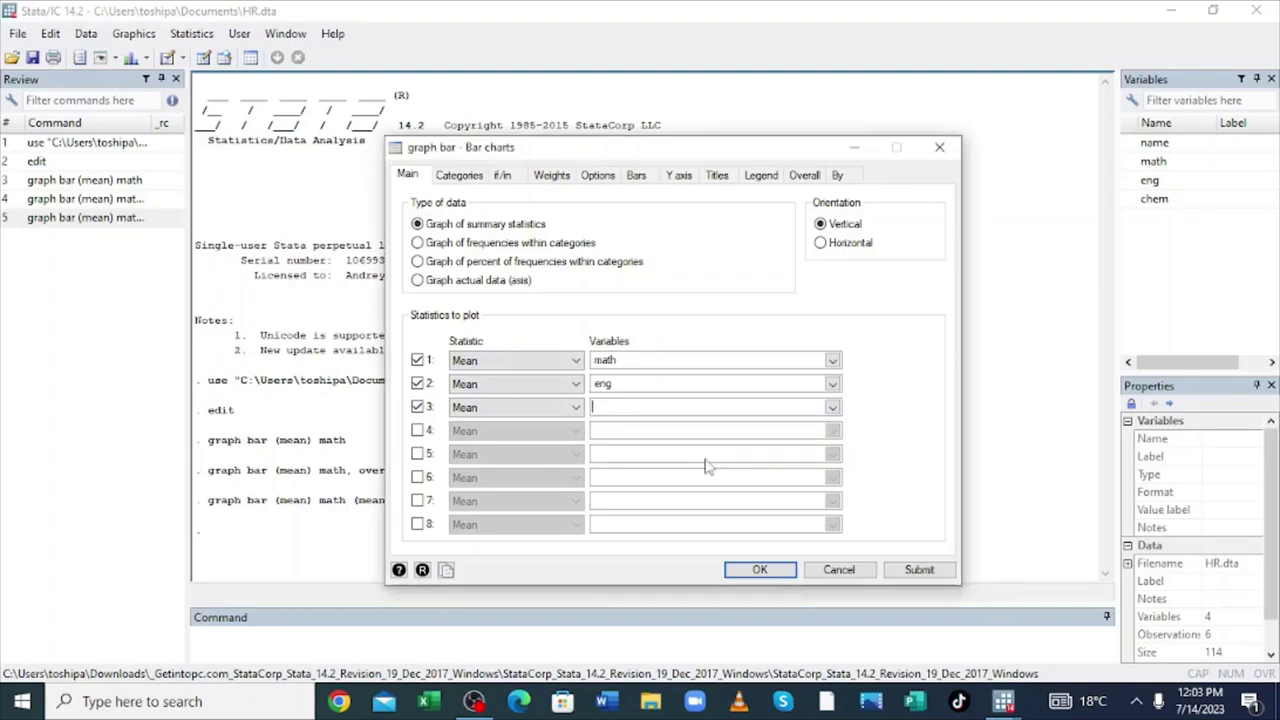
pyautogui.click(833, 408)
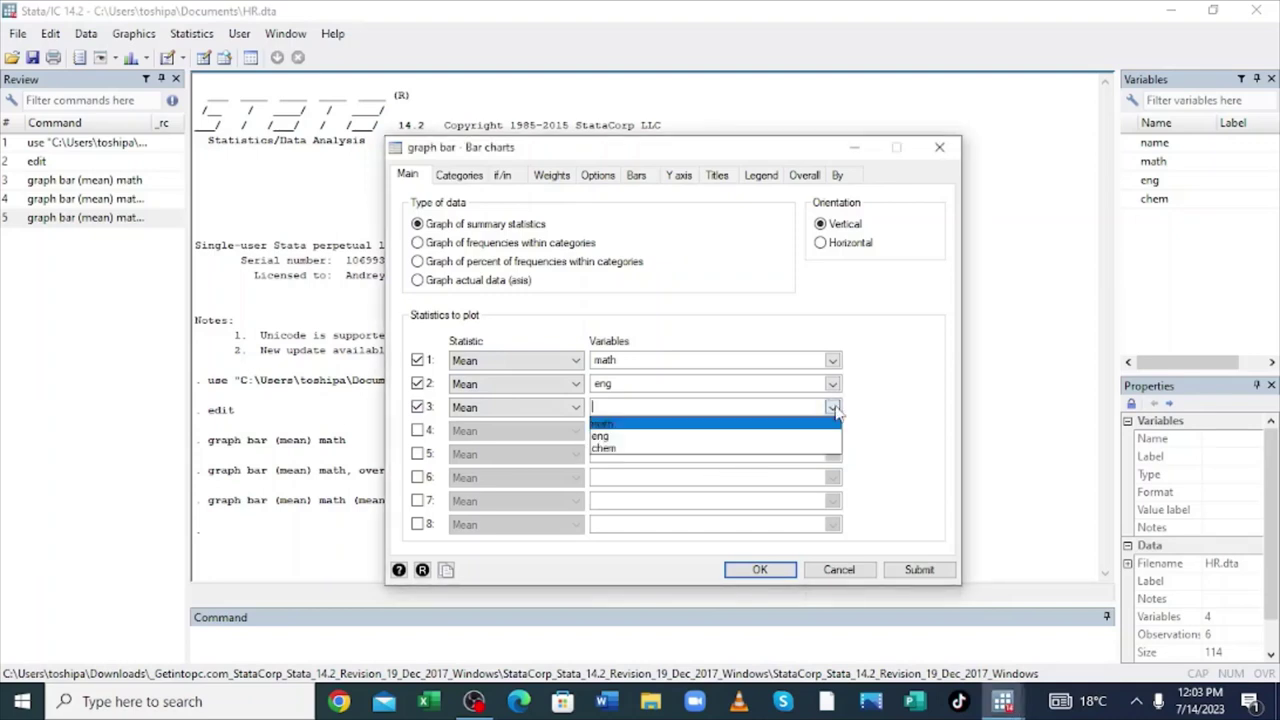
pyautogui.click(671, 462)
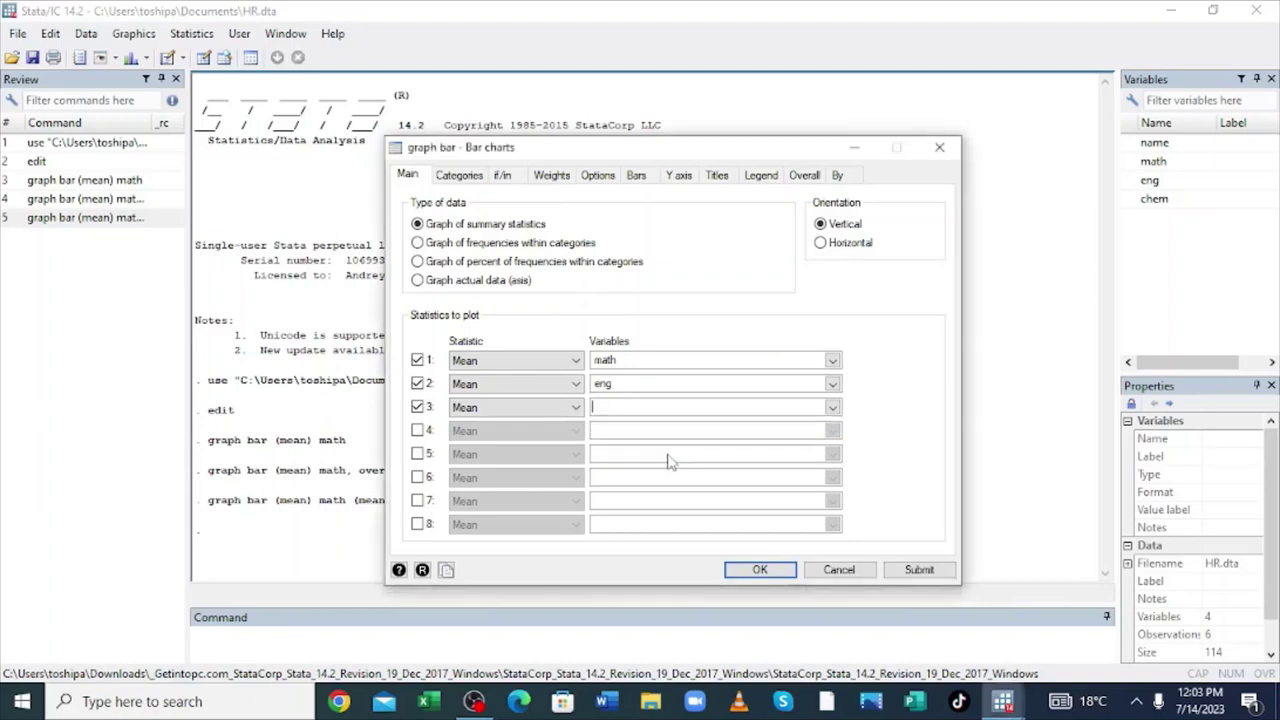
pyautogui.click(832, 408)
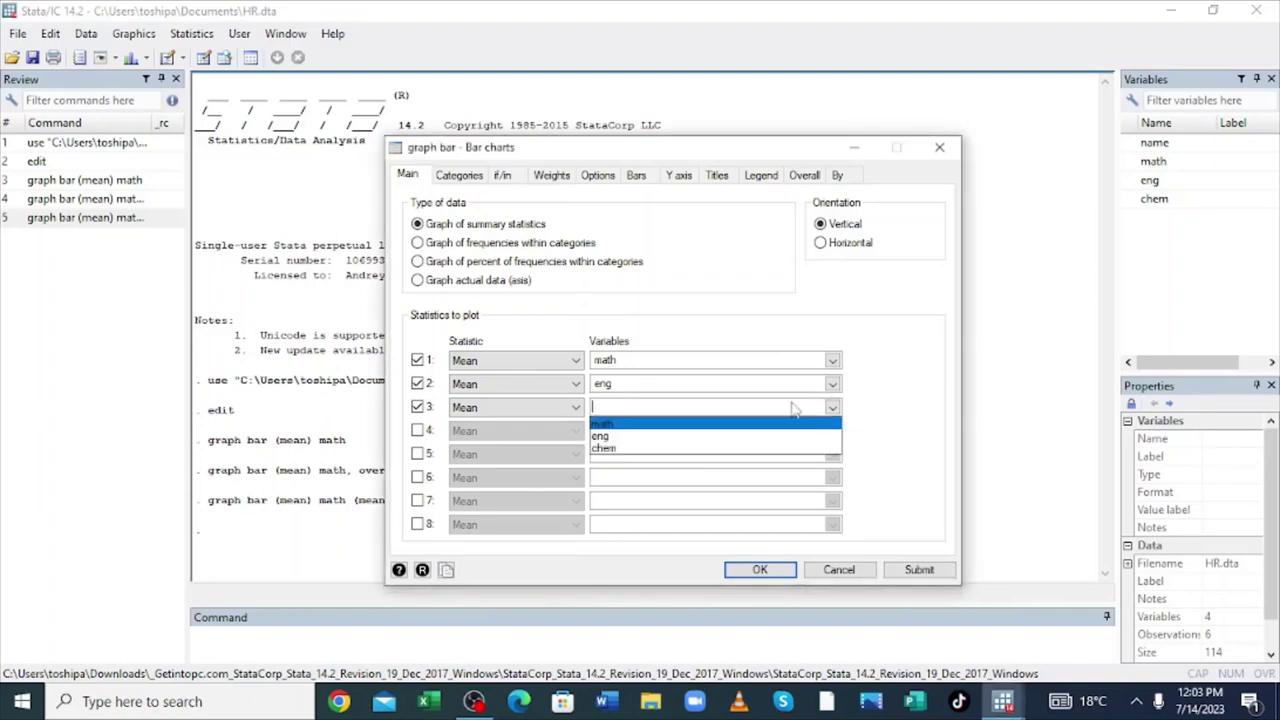
pyautogui.click(668, 450)
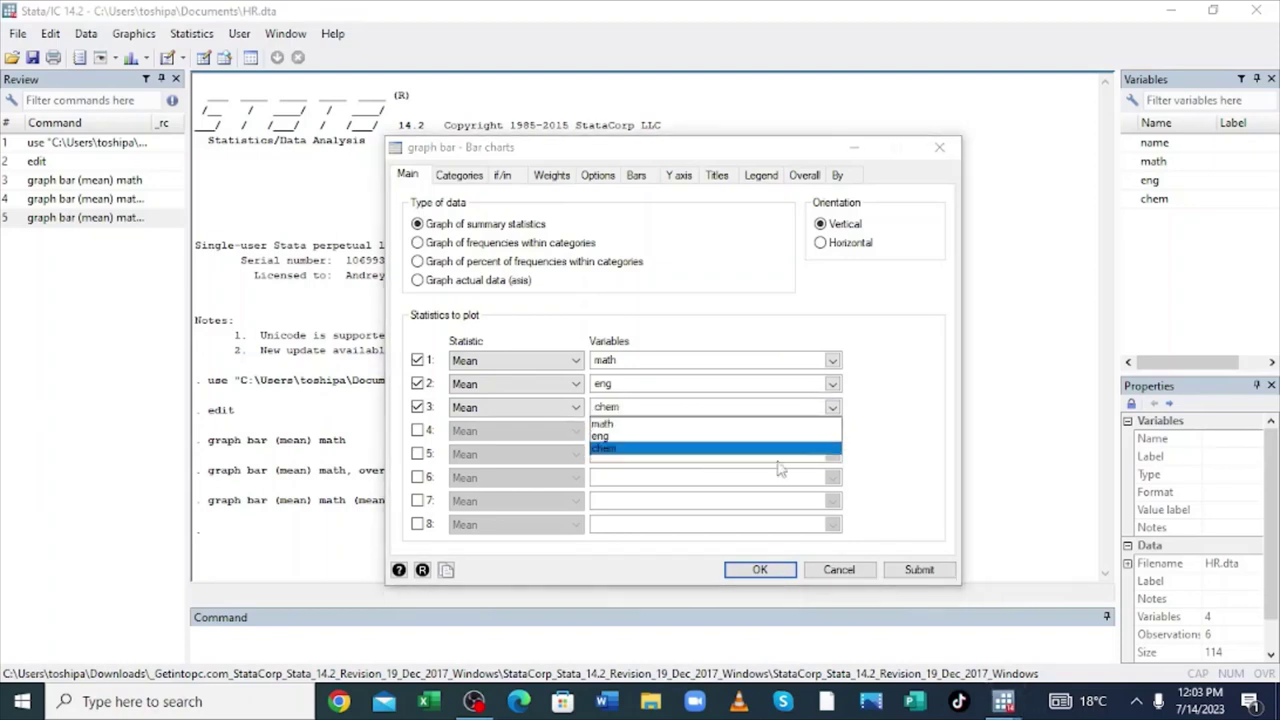
# - Submit the math, eng and chem chart and minimize the graph window
pyautogui.click(918, 570)
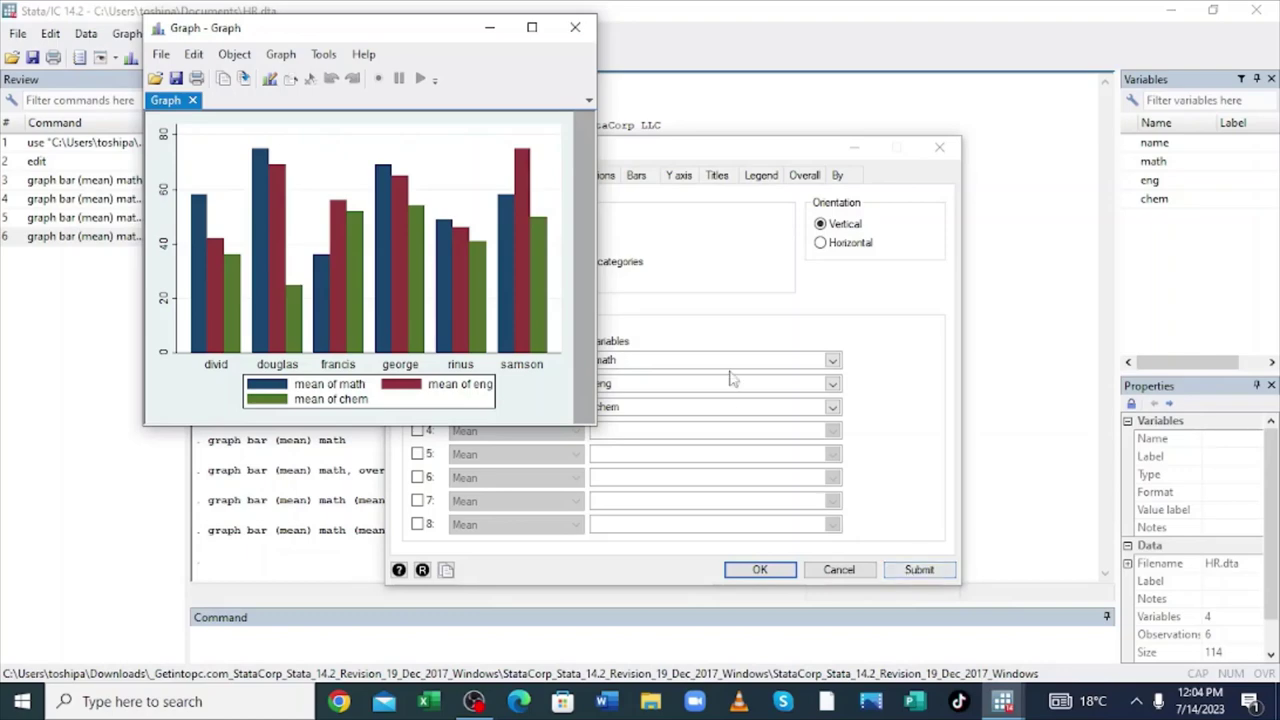
pyautogui.click(490, 28)
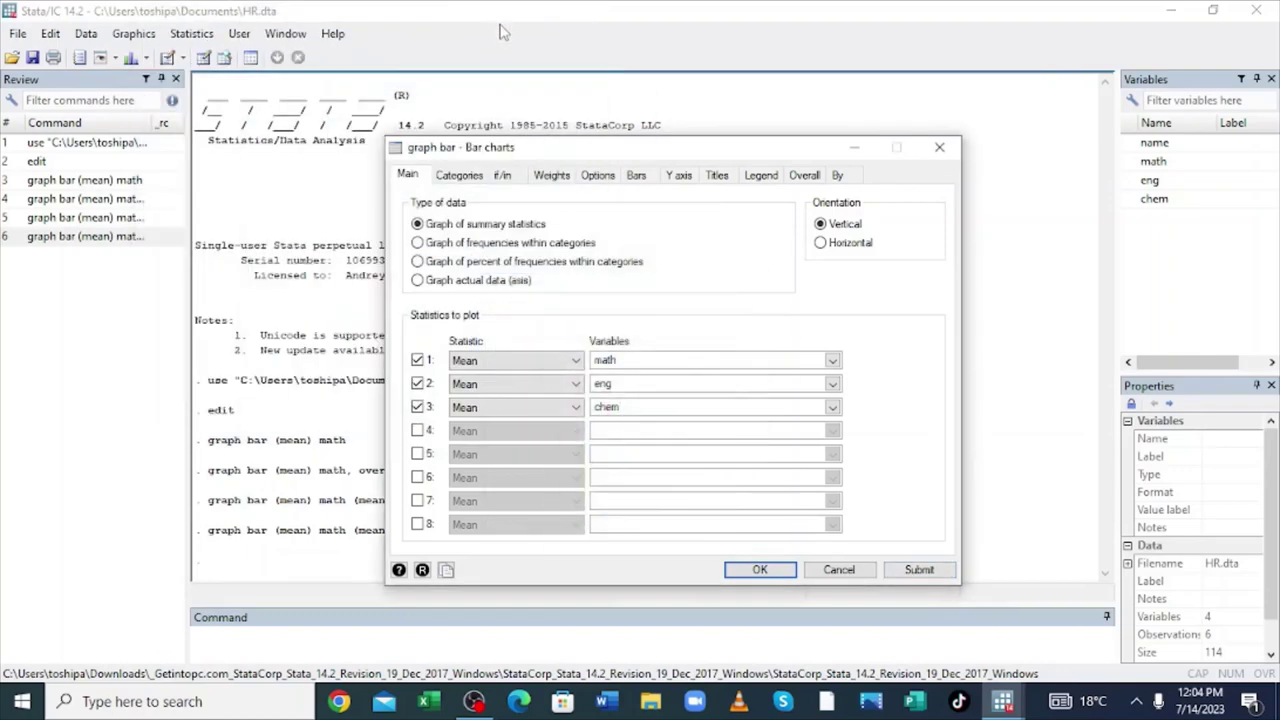
# - Type a draft chart title in the Titles tab's Title field
pyautogui.click(717, 175)
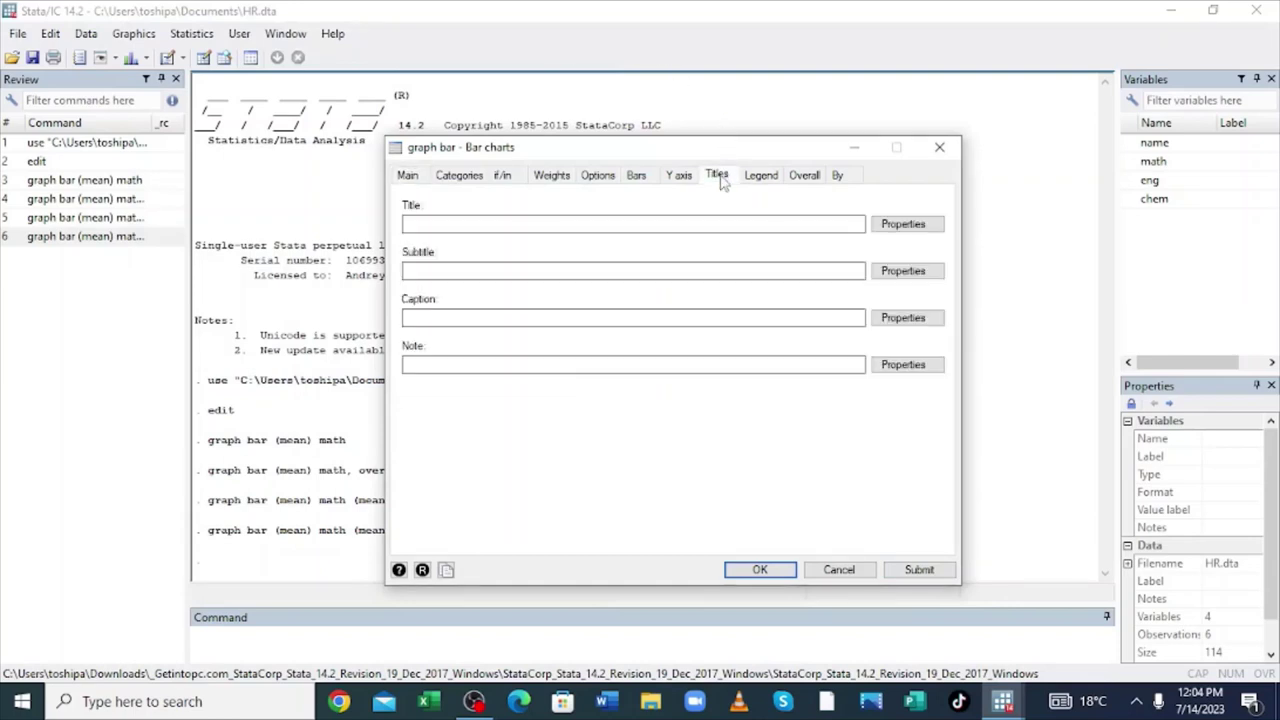
pyautogui.click(425, 223)
pyautogui.press('capslock')
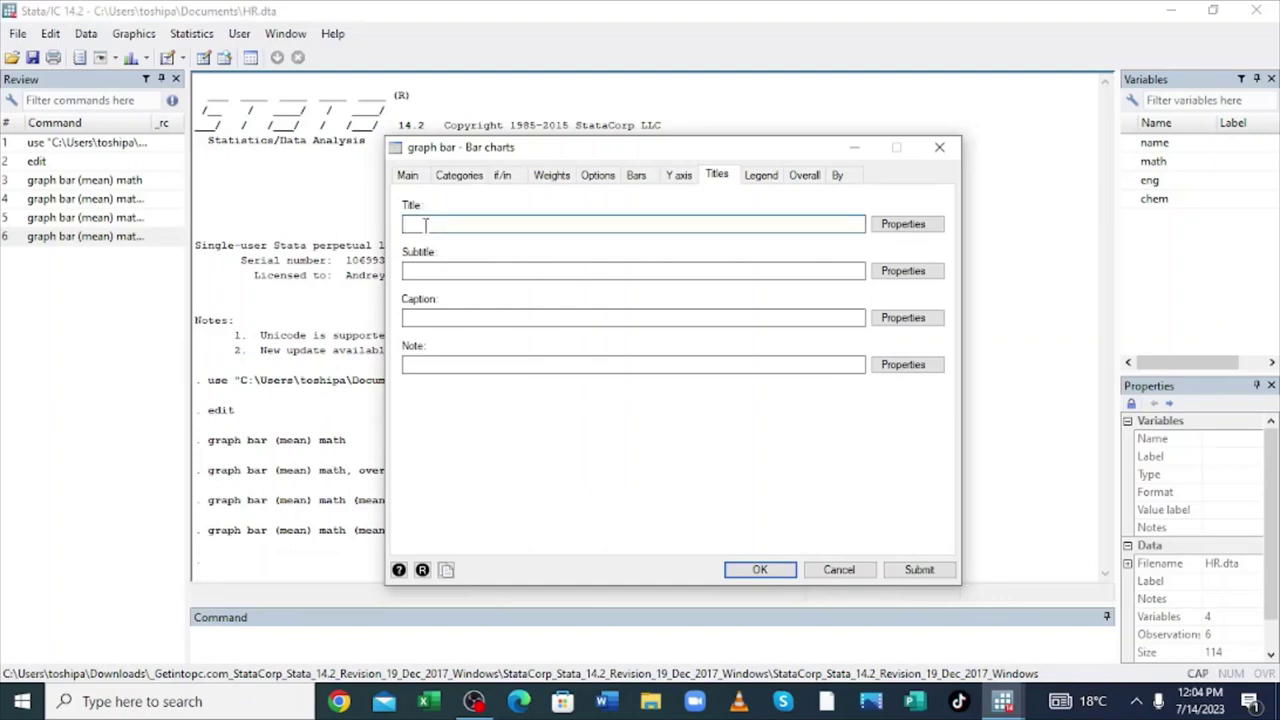
pyautogui.write('B')
pyautogui.press('capslock')
pyautogui.write('ar')
pyautogui.press('capslock')
pyautogui.write('C')
pyautogui.press('capslock')
pyautogui.write('hart')
pyautogui.write('Of Studen')
# - Replace the draft with 'Huruka Student Bar Chart' and redraw the chart
pyautogui.press('BackSpace')
pyautogui.press('BackSpace')
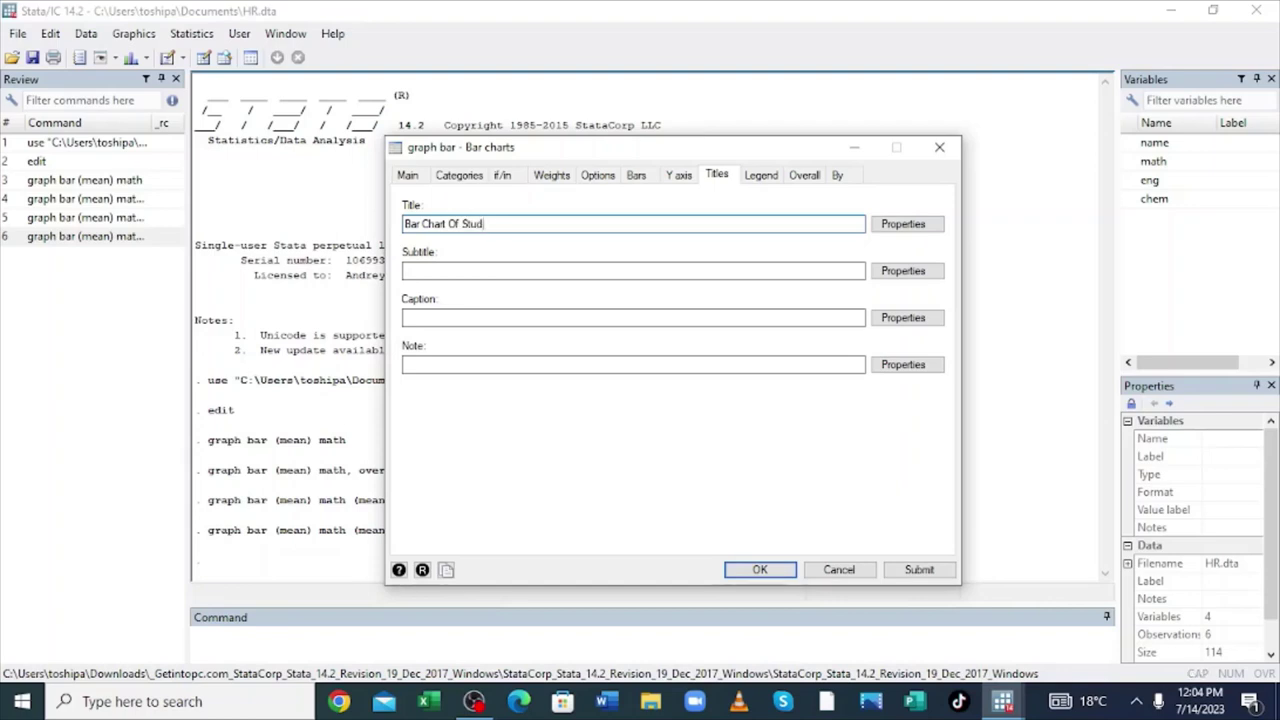
pyautogui.press('BackSpace')
pyautogui.press('BackSpace')
pyautogui.press('BackSpace')
pyautogui.press('BackSpace')
pyautogui.press('BackSpace')
pyautogui.press('BackSpace')
pyautogui.press('BackSpace')
pyautogui.press('BackSpace')
pyautogui.press('BackSpace')
pyautogui.press('BackSpace')
pyautogui.press('BackSpace')
pyautogui.press('BackSpace')
pyautogui.press('BackSpace')
pyautogui.press('BackSpace')
pyautogui.press('BackSpace')
pyautogui.press('BackSpace')
pyautogui.press('BackSpace')
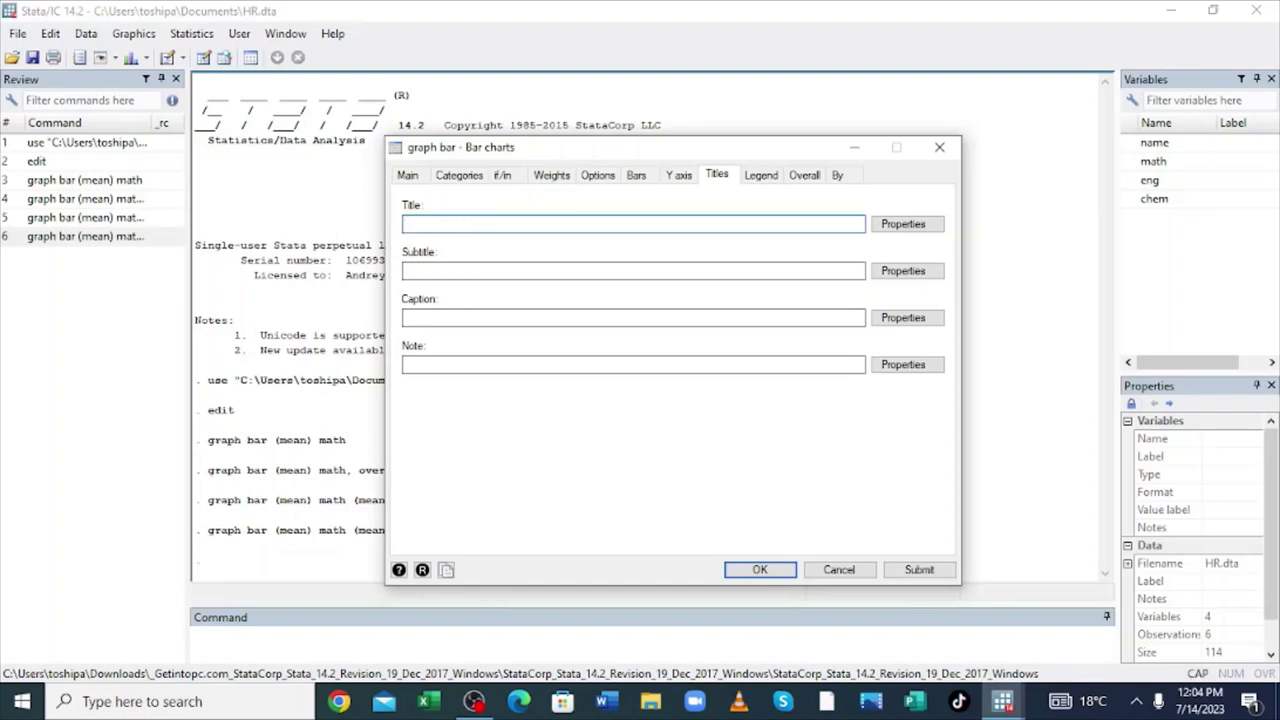
pyautogui.write('Huruka Student Bar Chart')
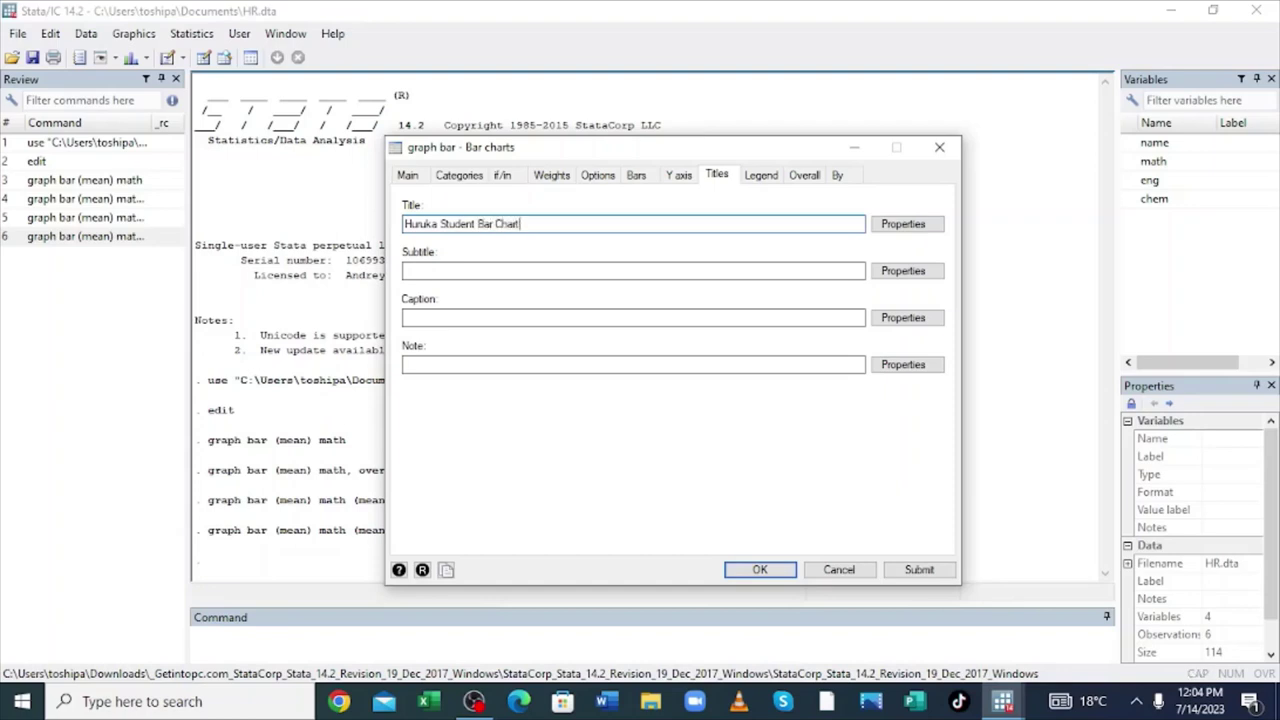
pyautogui.click(919, 569)
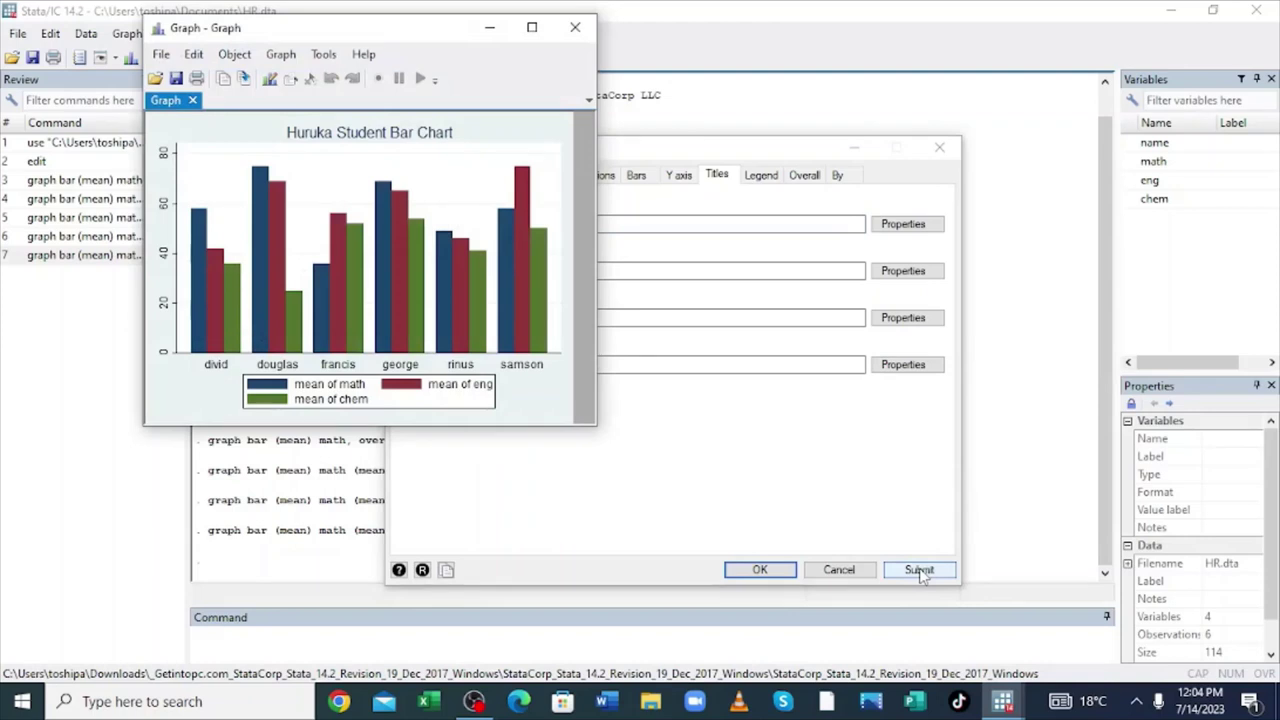
# - Minimize the graph and review the Categories and Weights tabs
pyautogui.click(489, 27)
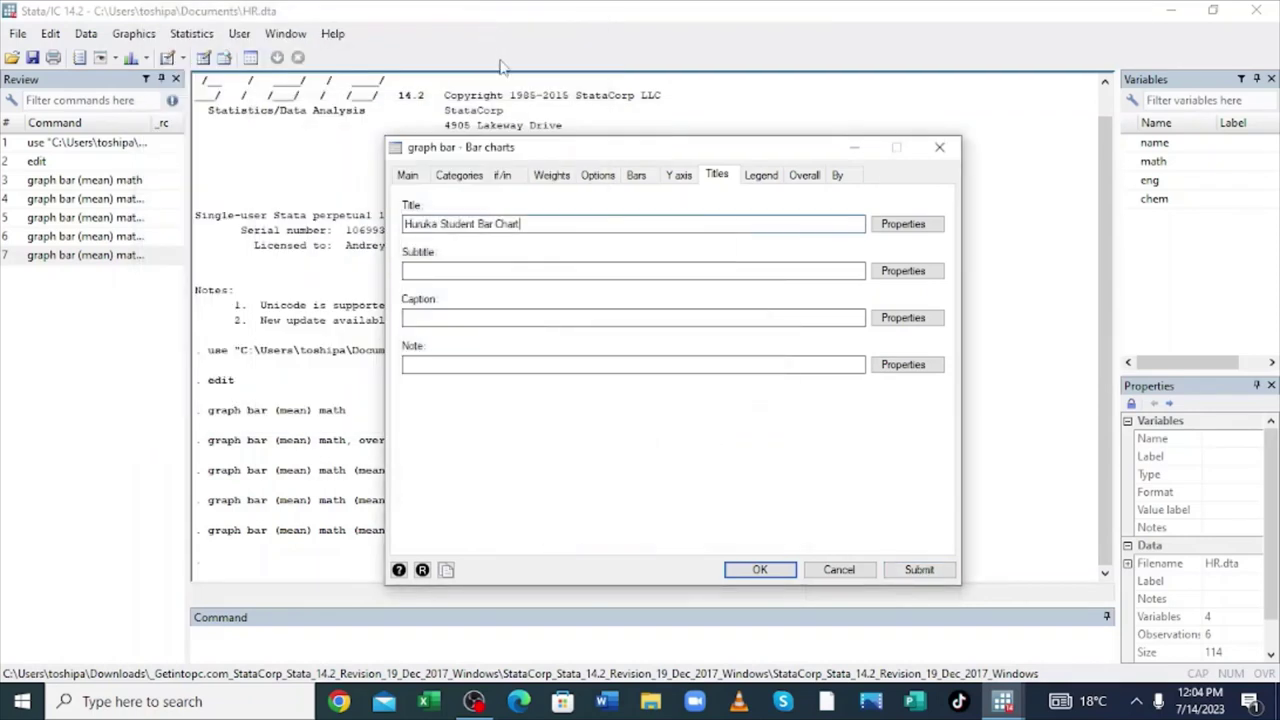
pyautogui.click(460, 175)
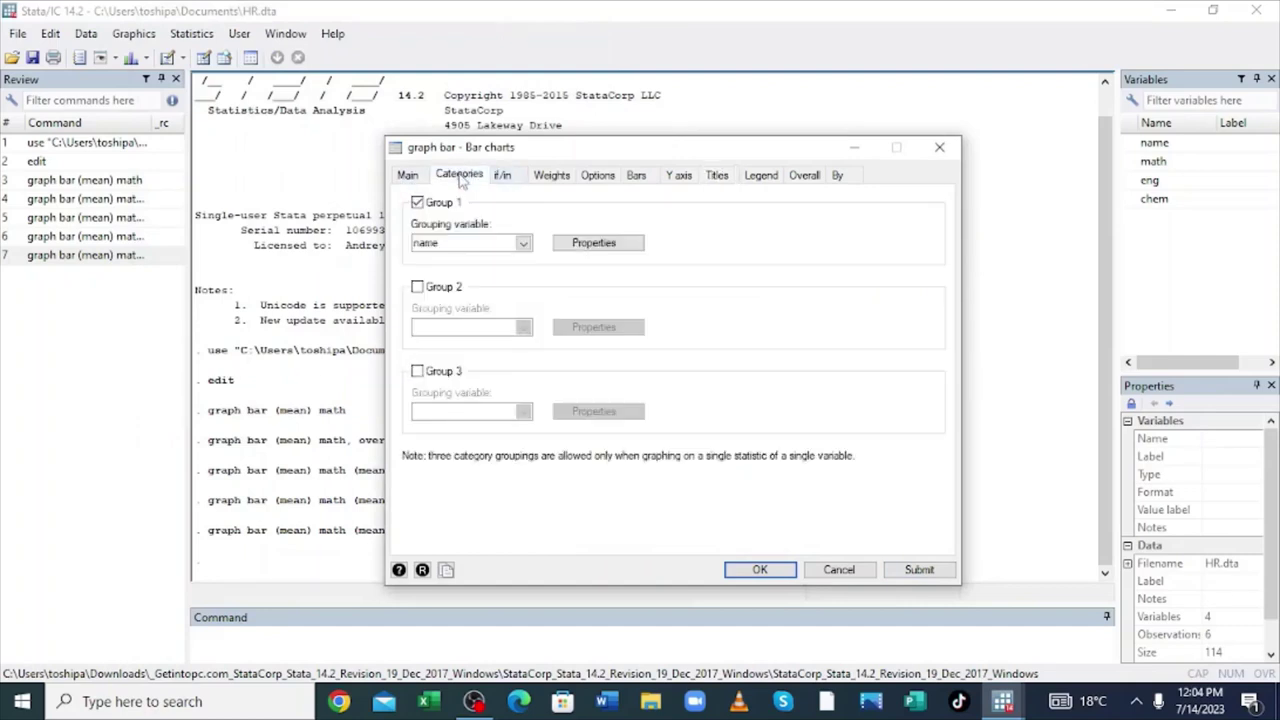
pyautogui.click(552, 180)
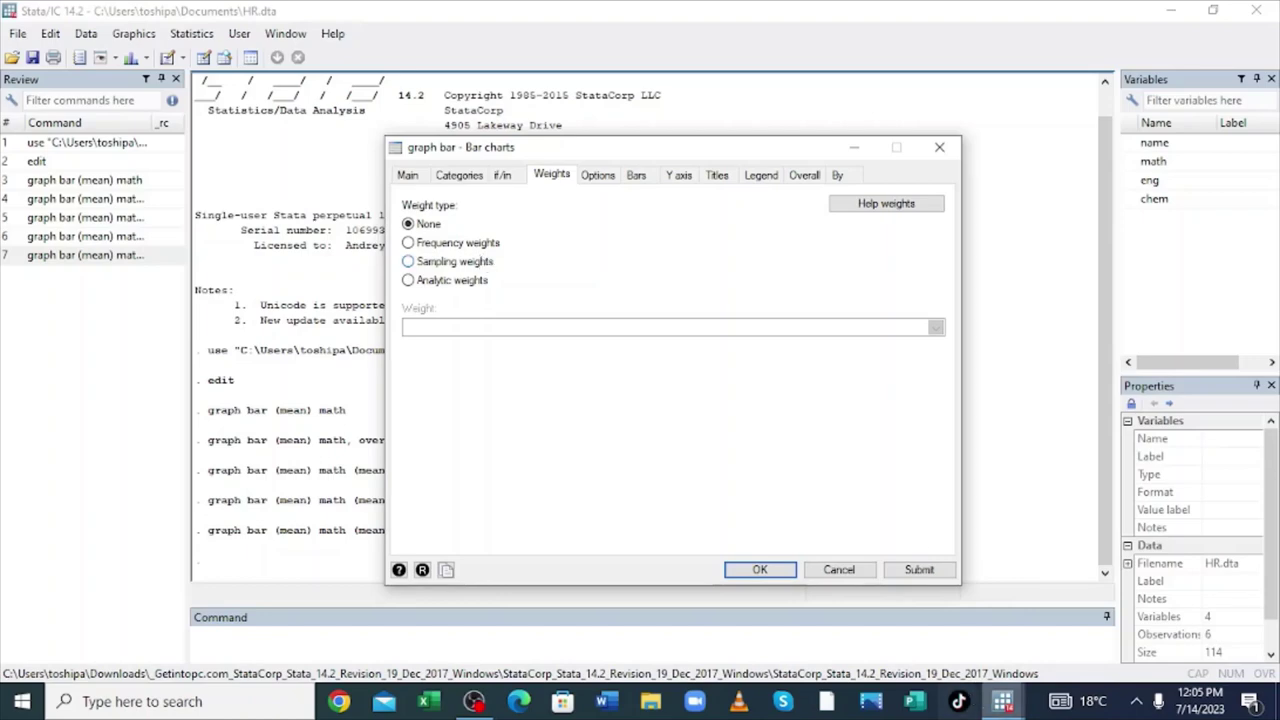
# - Copy the titled chart image to the clipboard, then minimize the graph
pyautogui.moveTo(1002, 702)
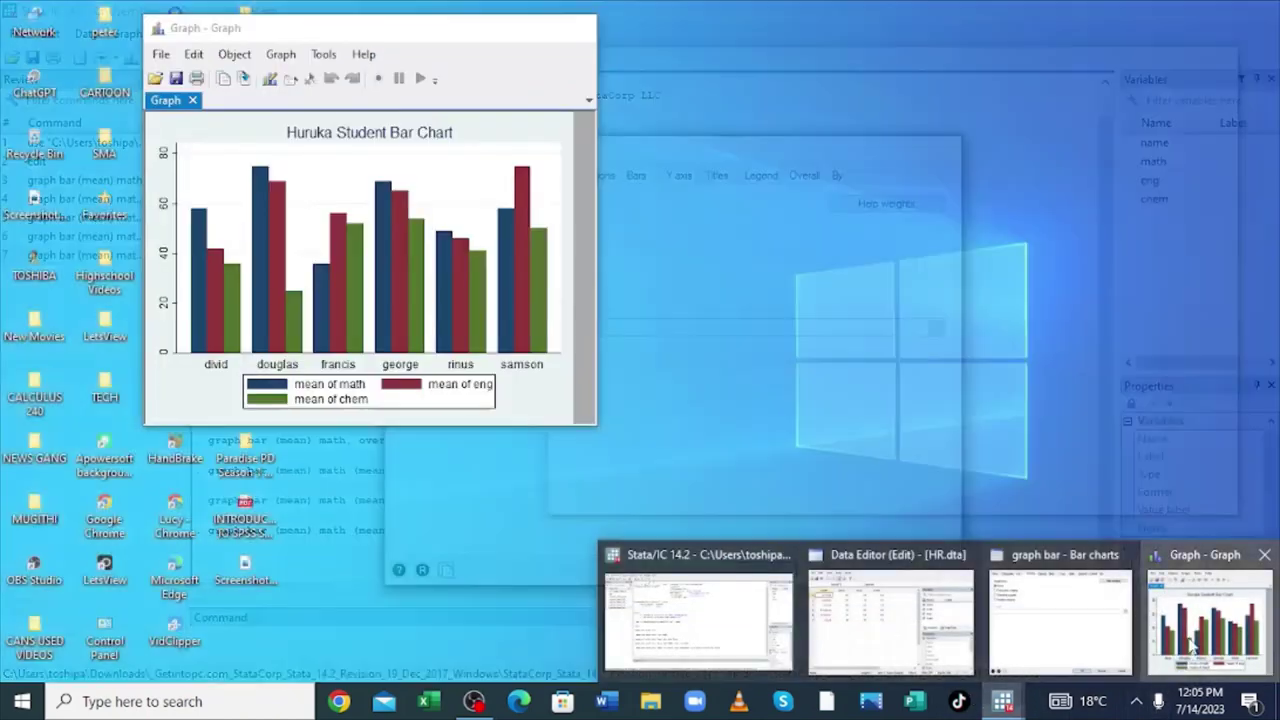
pyautogui.click(1208, 615)
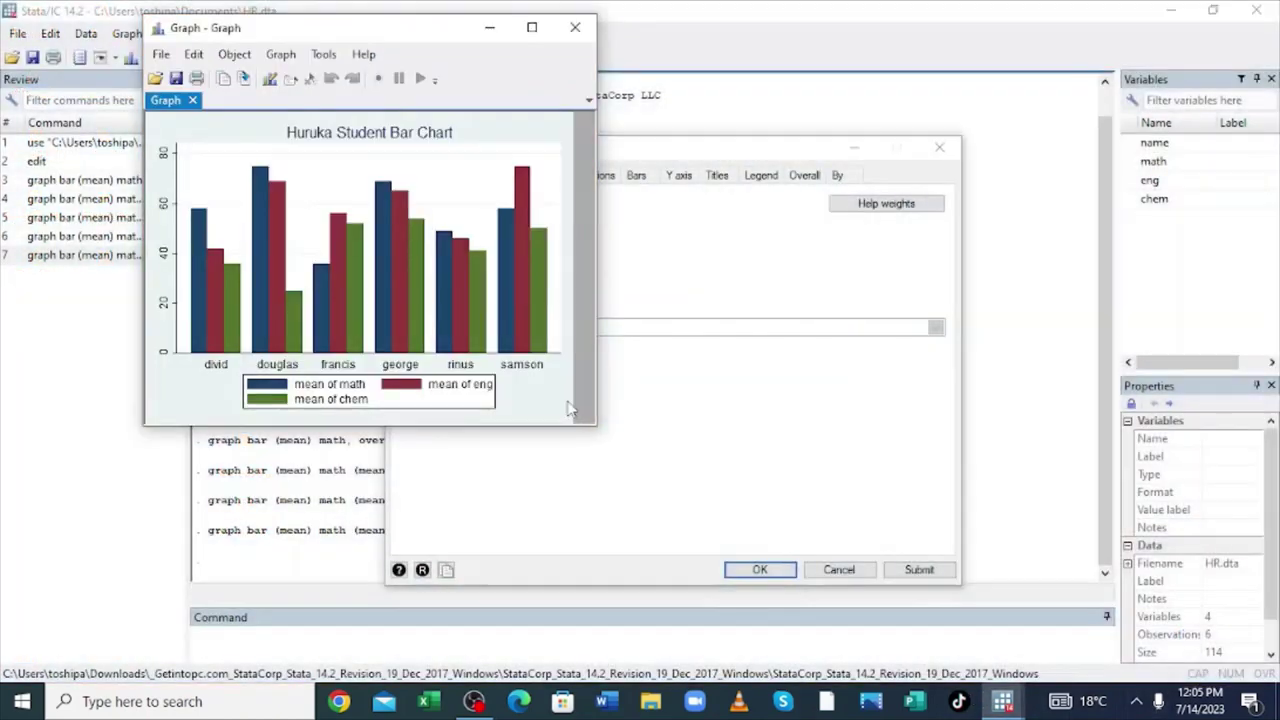
pyautogui.rightClick(390, 261)
pyautogui.click(437, 293)
pyautogui.click(490, 27)
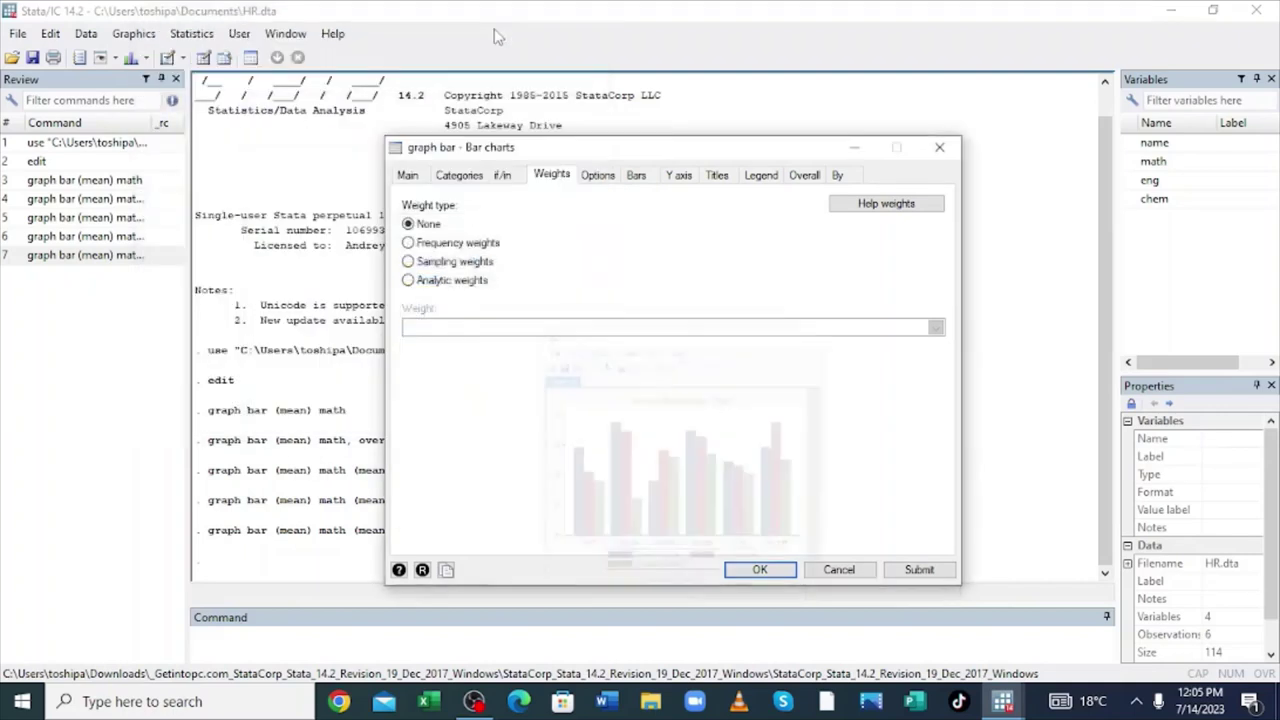
# - Turn on 'Base bar heights on percentages' in Options and redraw the chart
pyautogui.click(604, 178)
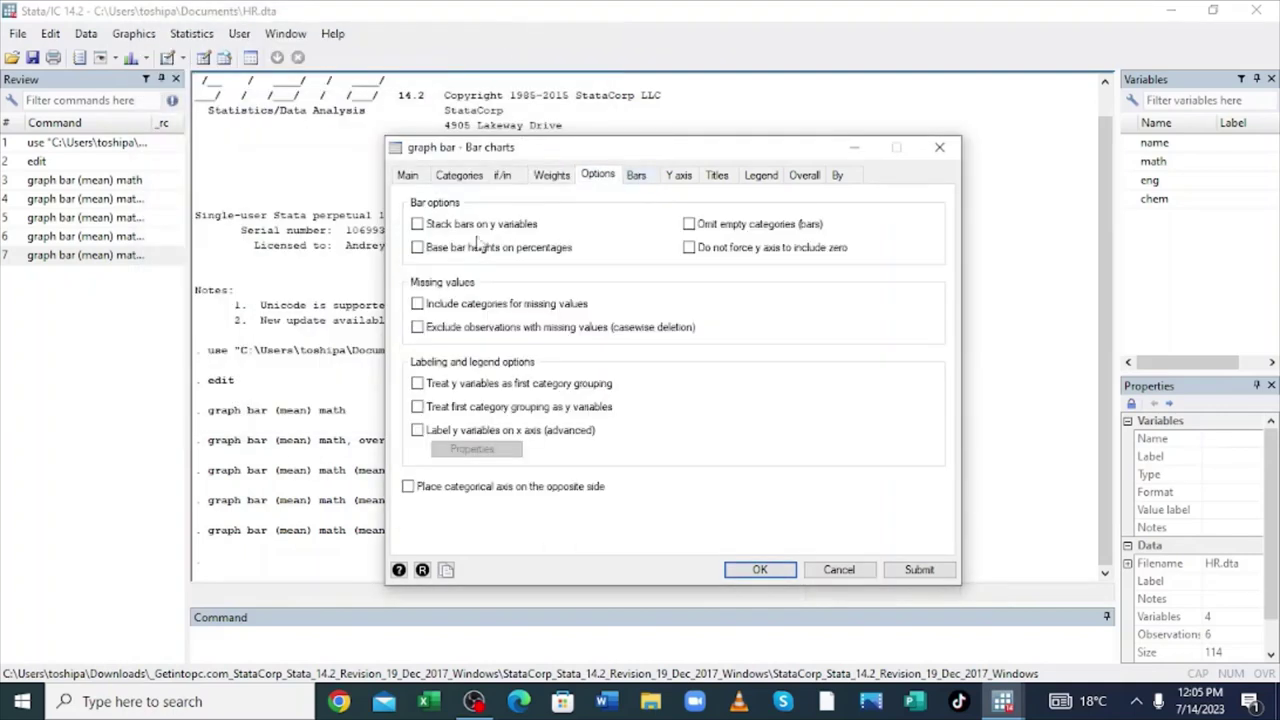
pyautogui.click(417, 248)
pyautogui.click(922, 577)
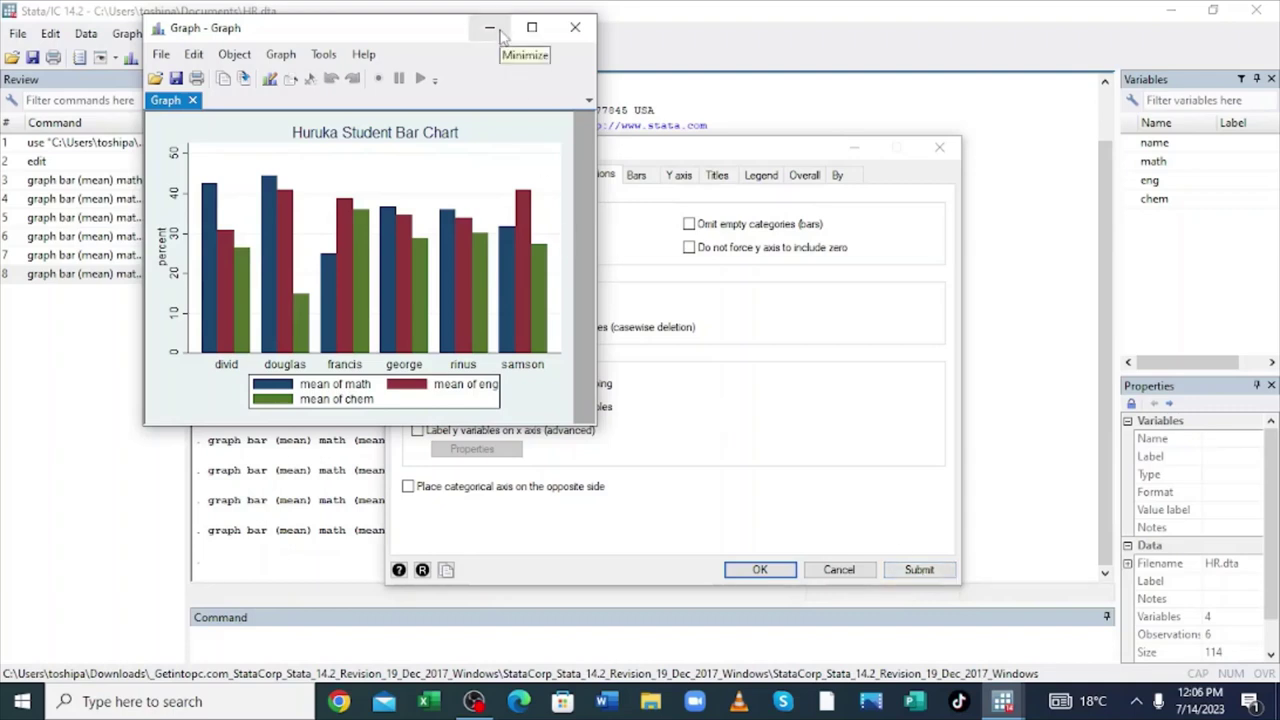
pyautogui.click(500, 32)
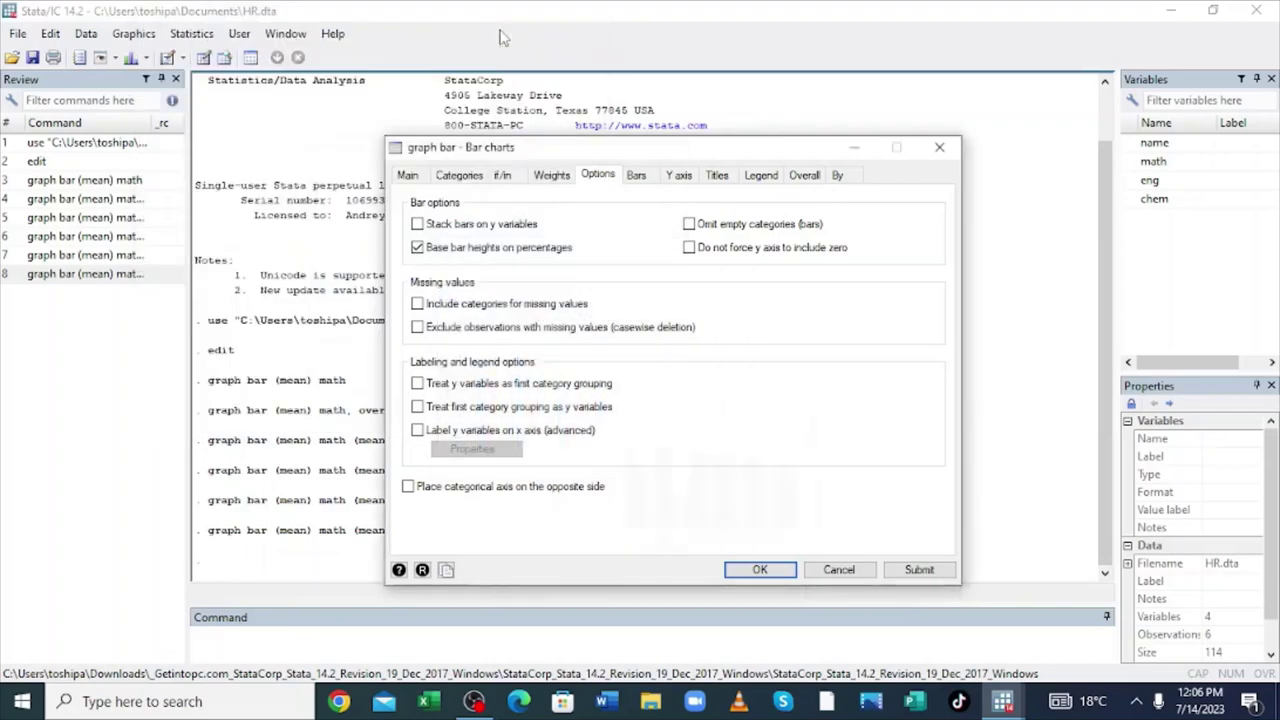
pyautogui.click(17, 36)
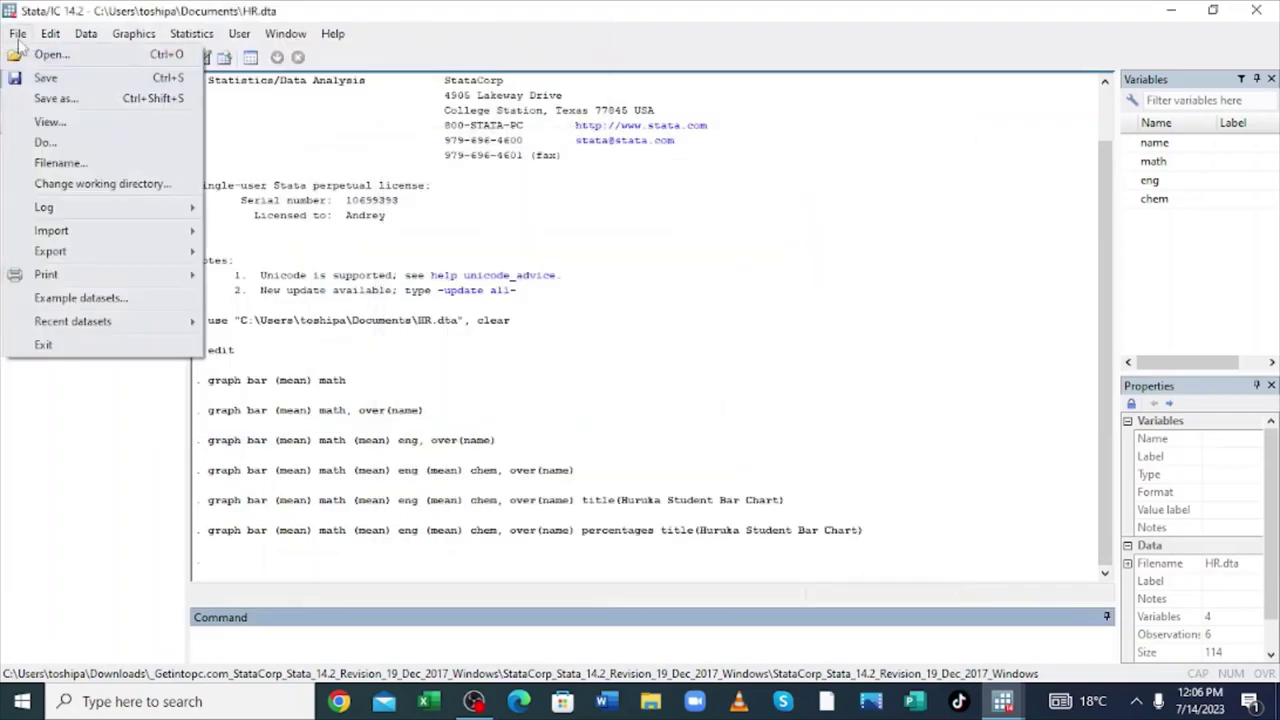
# - Load the sandstone.dta example dataset from the example datasets installed with Stata
pyautogui.click(120, 304)
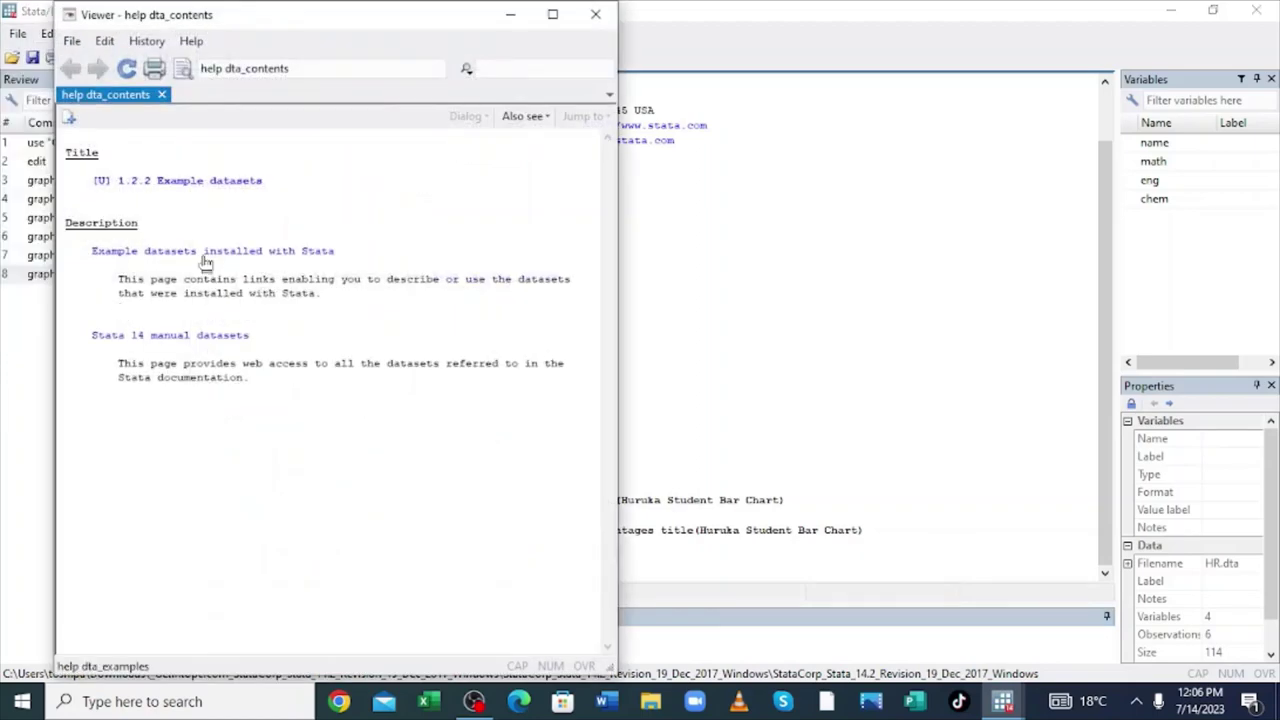
pyautogui.click(205, 254)
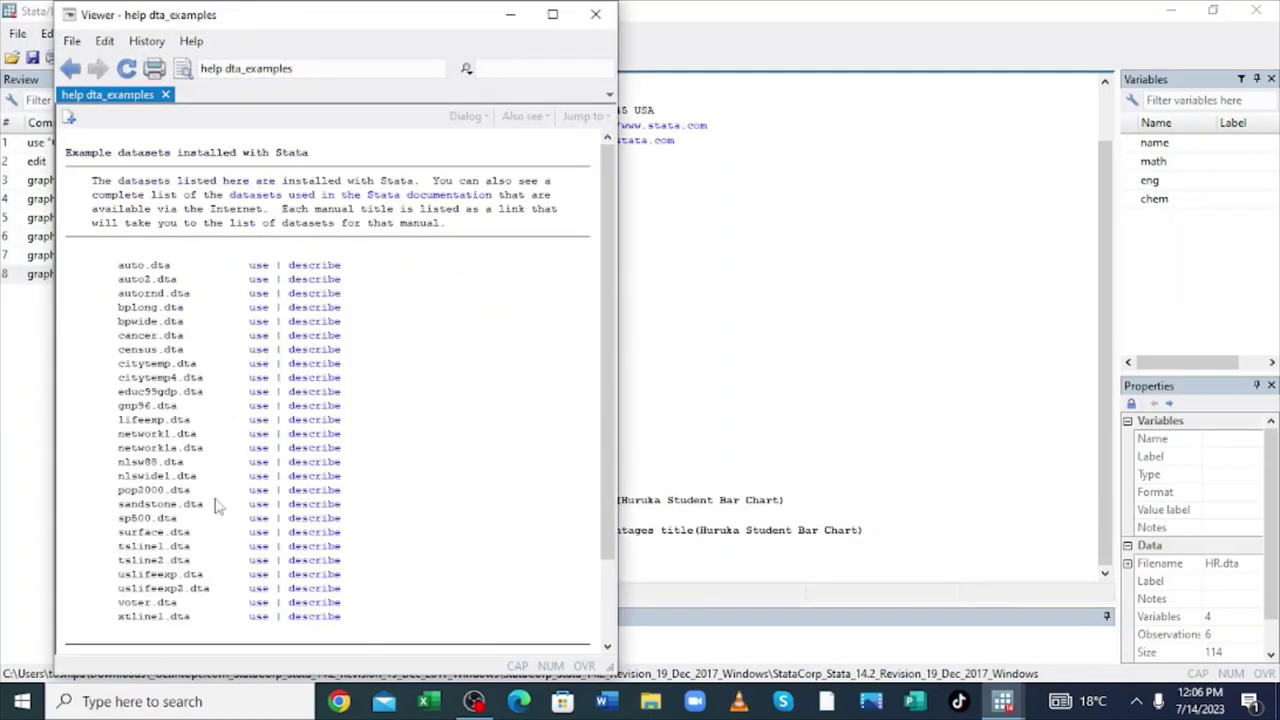
pyautogui.click(256, 504)
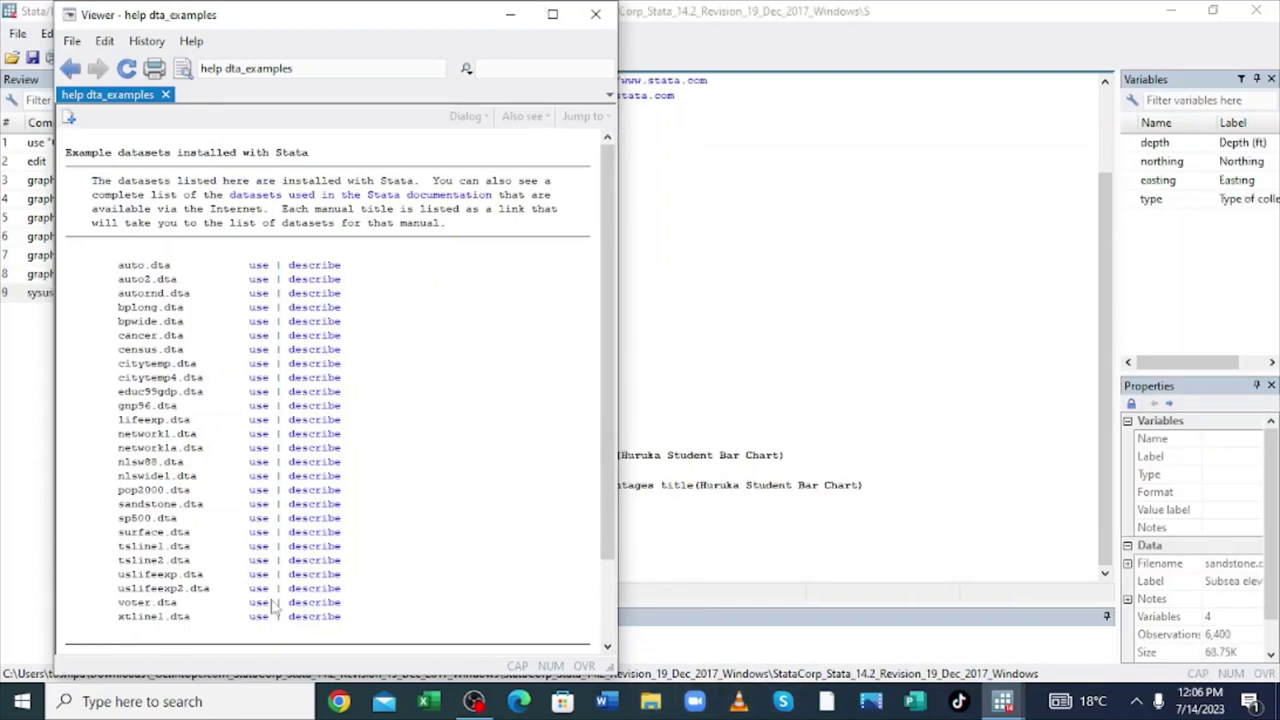
pyautogui.click(257, 507)
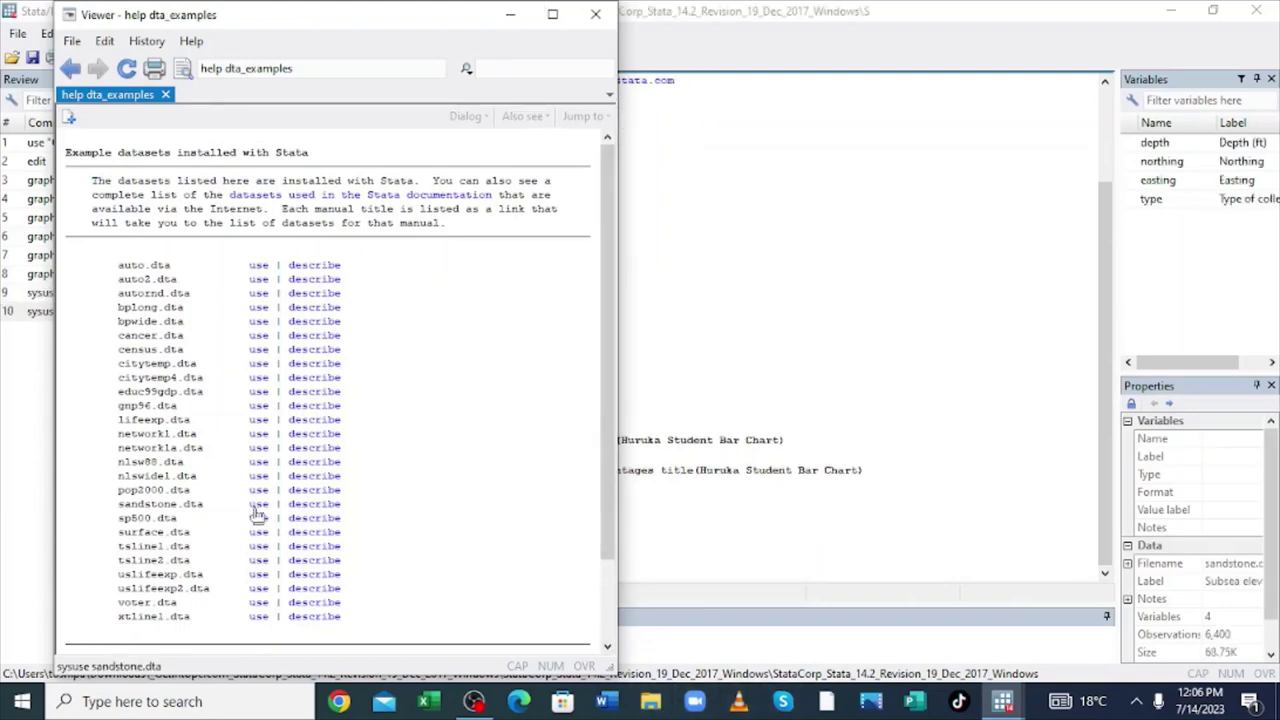
# - Run the edit command to view the 6,400 sandstone observations in the Data Editor
pyautogui.click(512, 14)
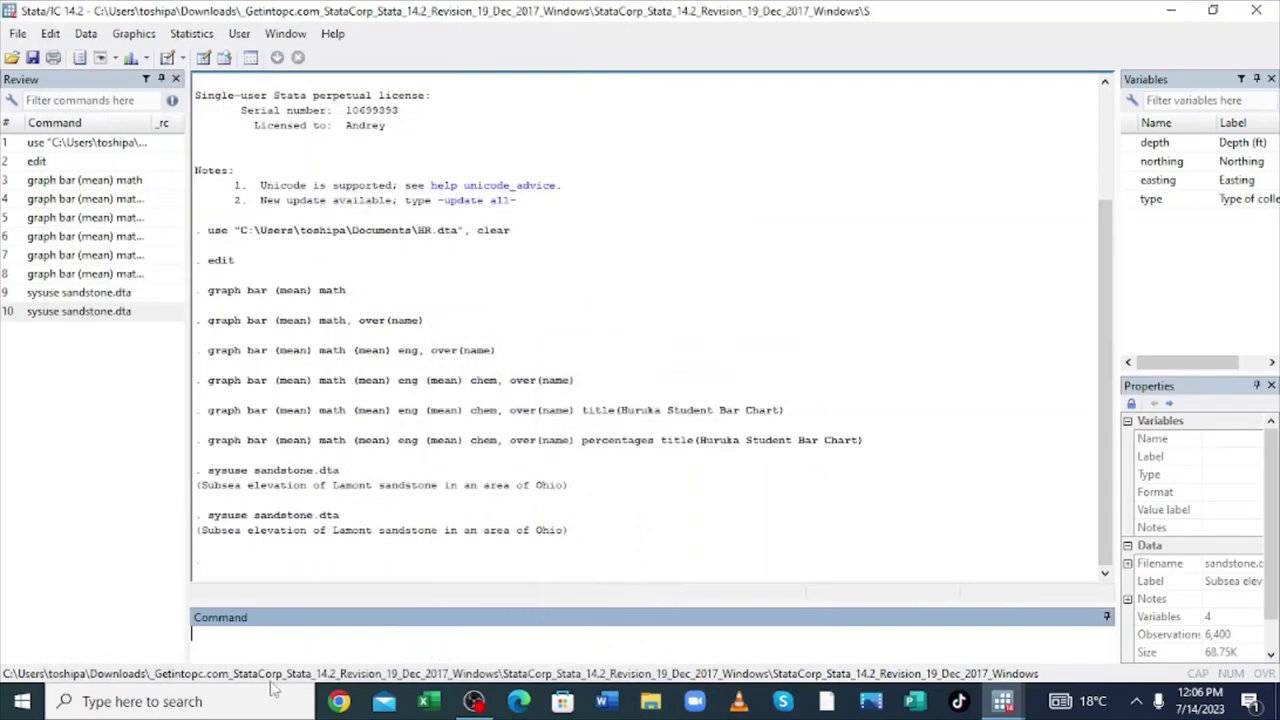
pyautogui.click(227, 638)
pyautogui.write('edit')
pyautogui.press('Return')
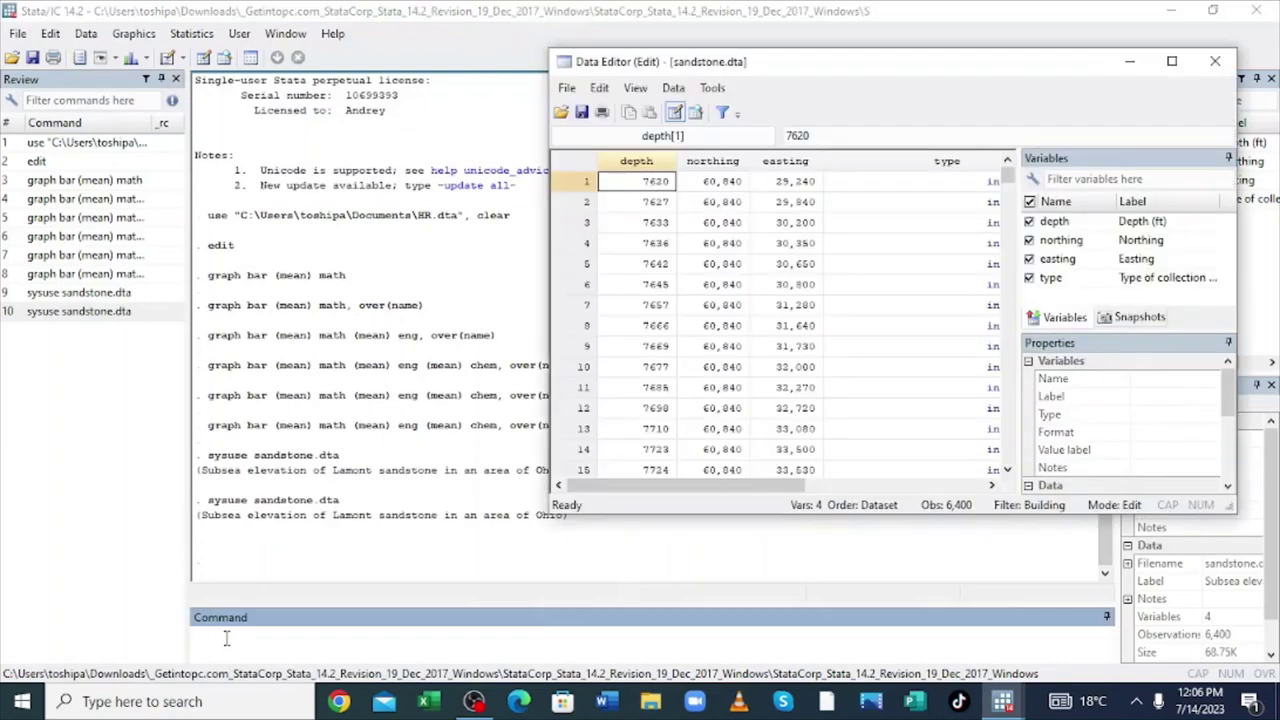